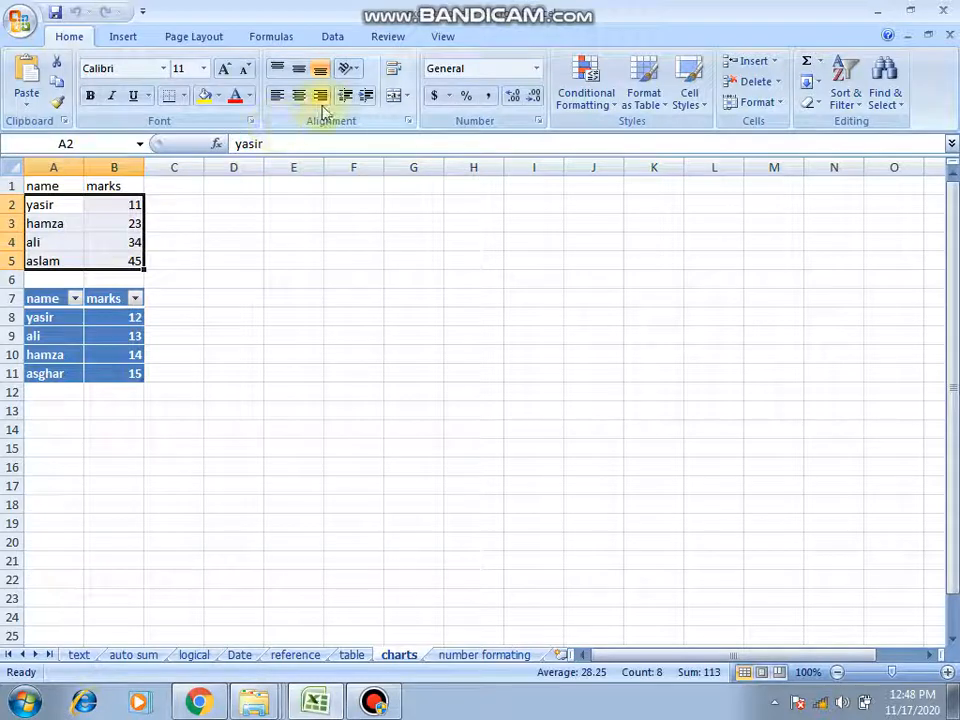
# Step: Insert a basic 2-D line chart from the selected names and marks in A2:B5
pyautogui.click(123, 37)
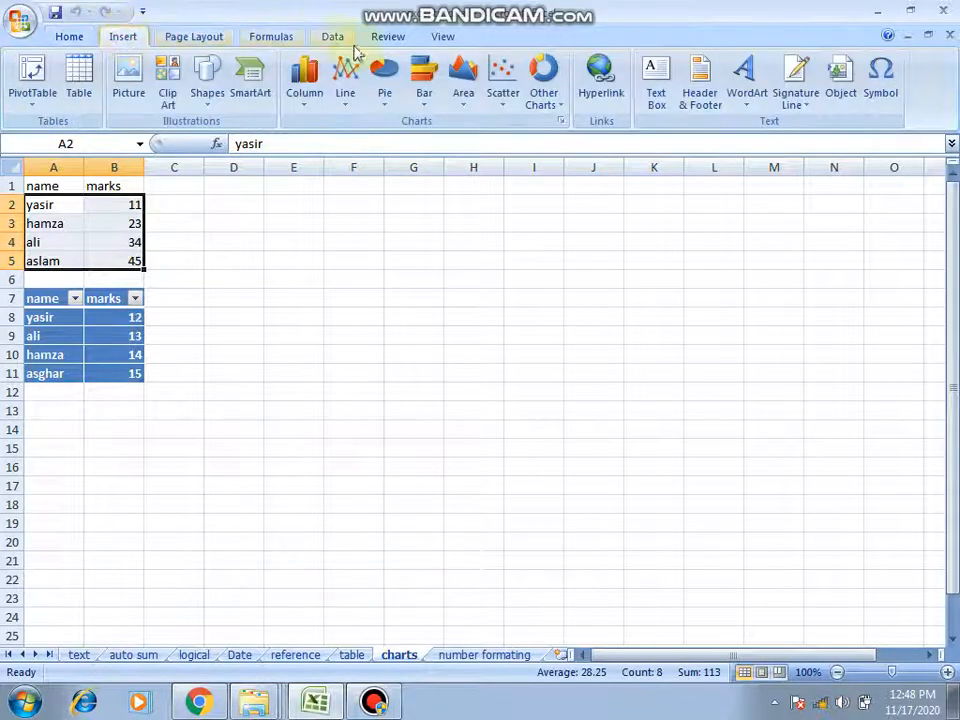
pyautogui.click(347, 100)
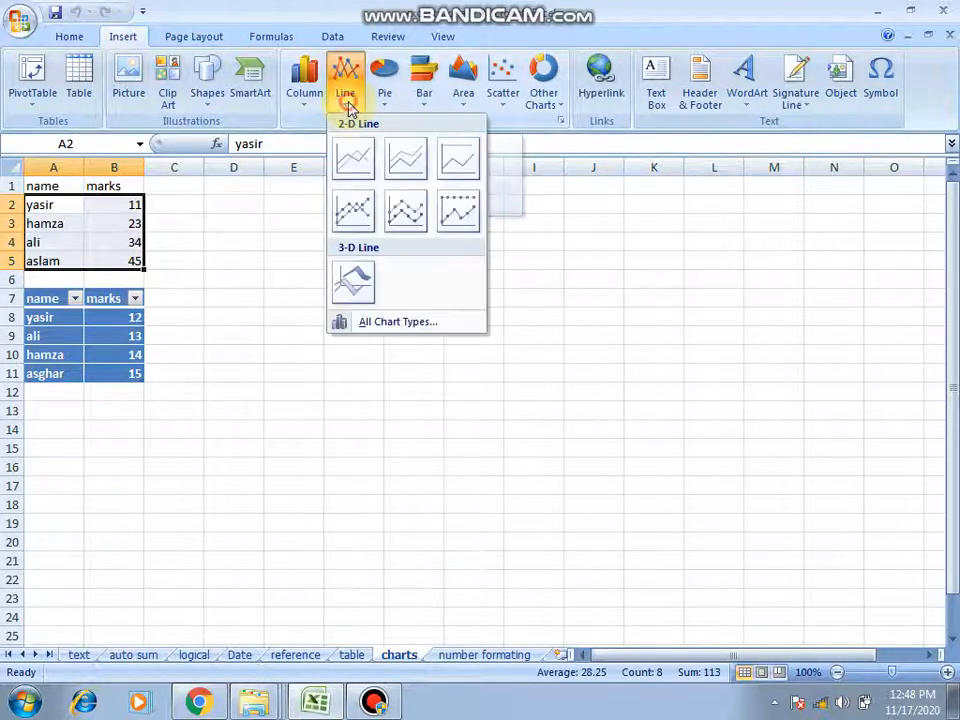
pyautogui.click(357, 159)
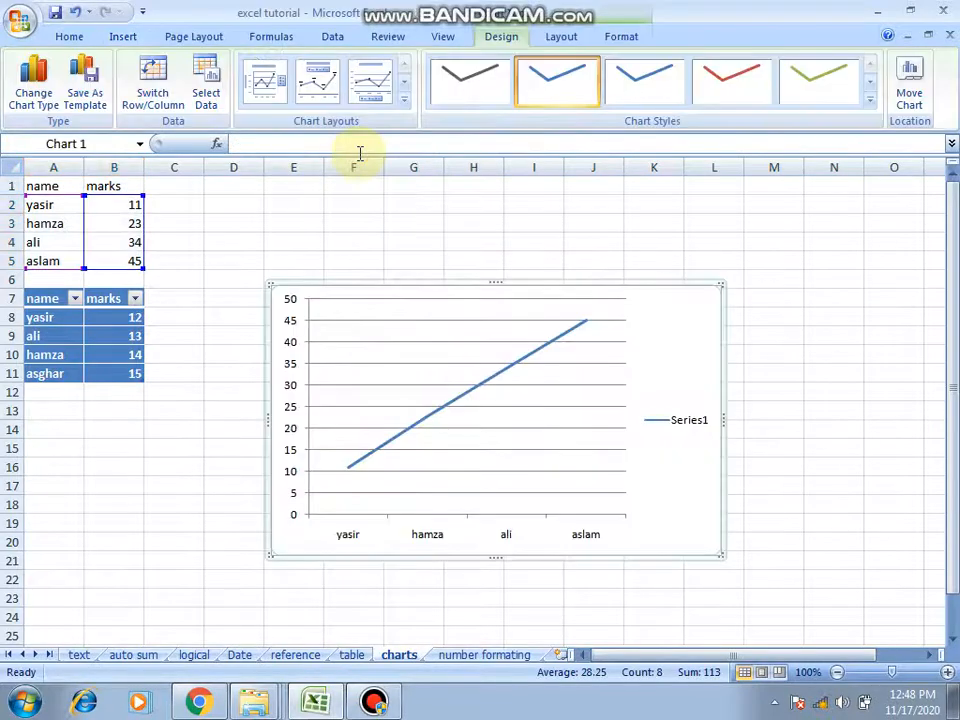
# Step: Change the line chart to a basic 2-D pie chart
pyautogui.click(124, 38)
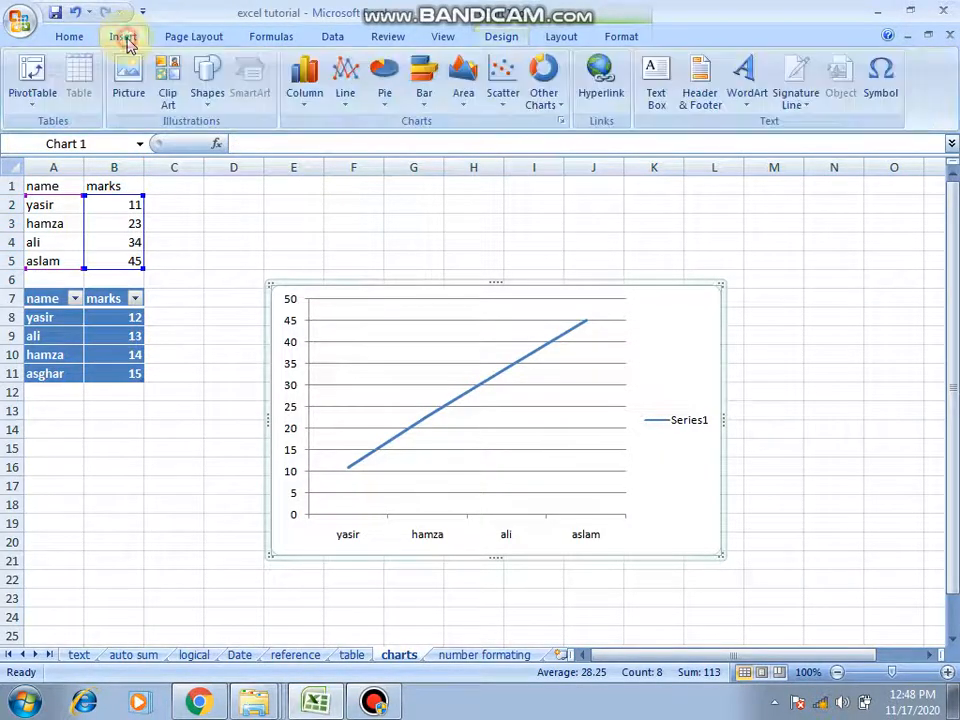
pyautogui.click(388, 78)
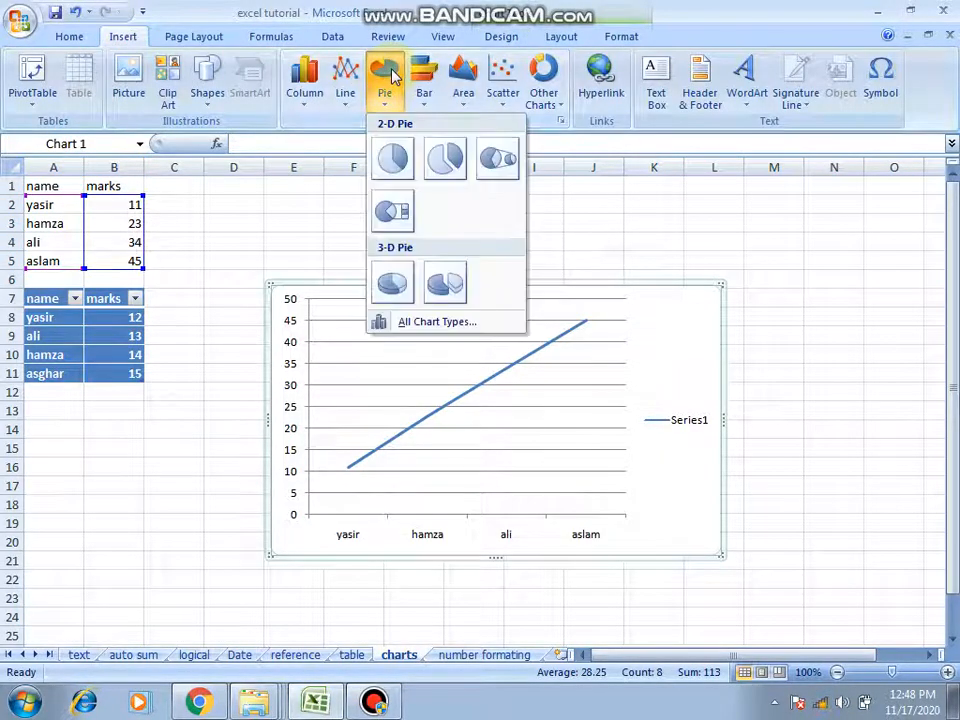
pyautogui.click(404, 159)
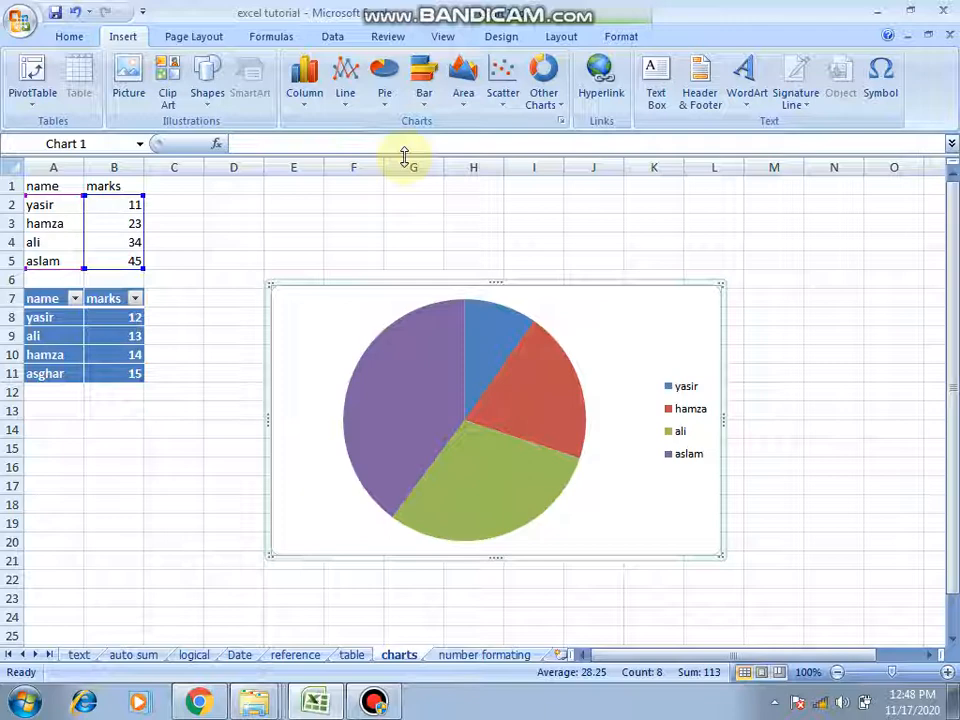
# Step: Examine the available chart types for the pie chart, from Column through Radar plus Templates, and cancel without choosing one
pyautogui.click(562, 121)
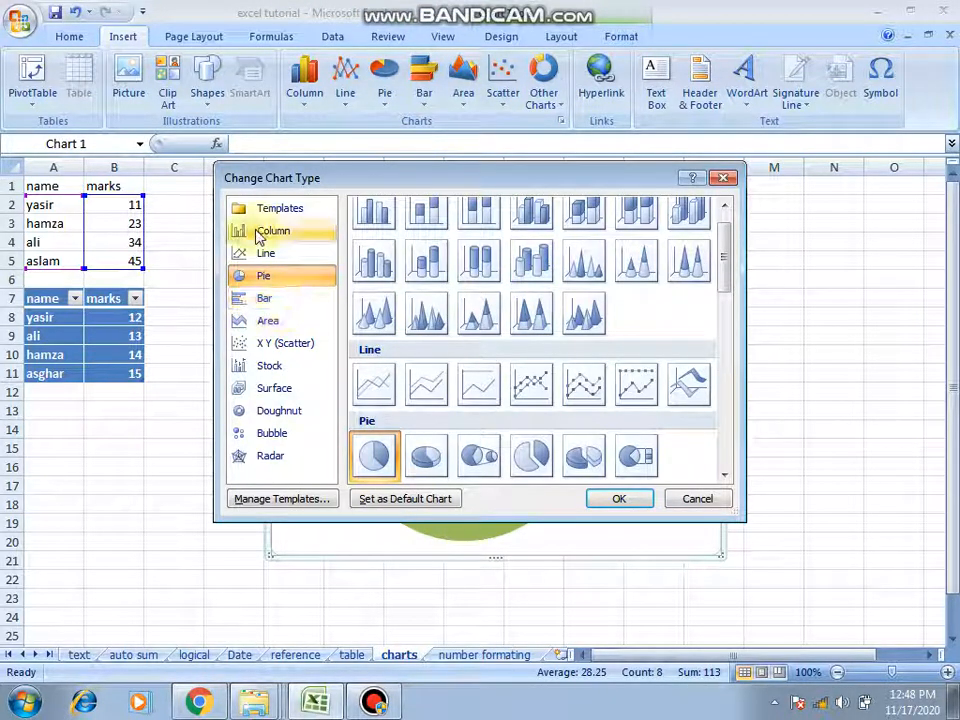
pyautogui.click(703, 500)
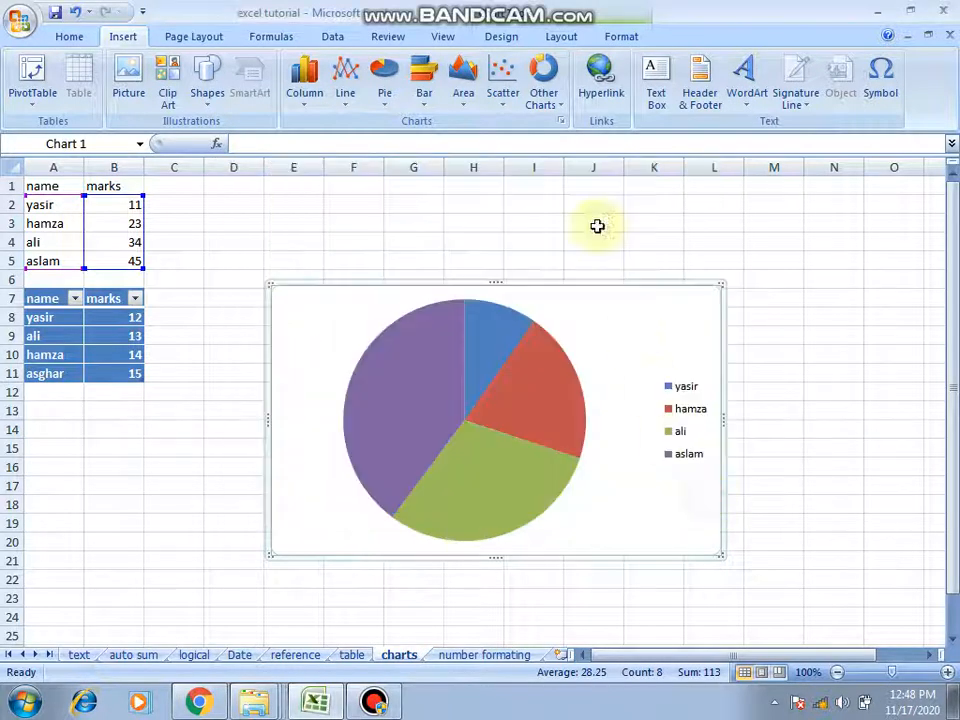
pyautogui.click(562, 122)
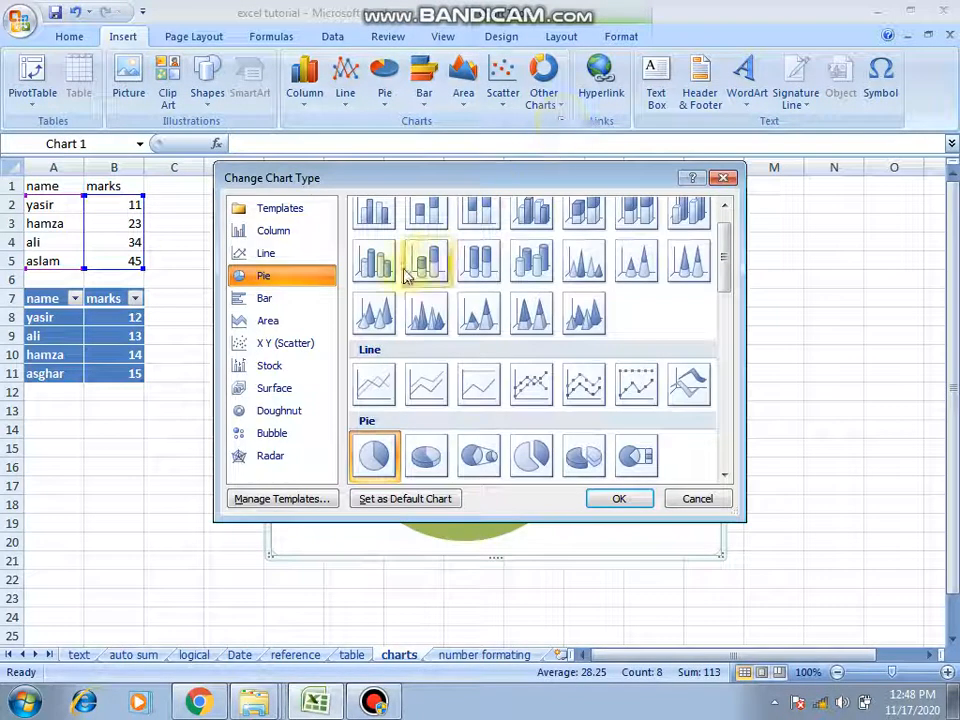
pyautogui.click(274, 231)
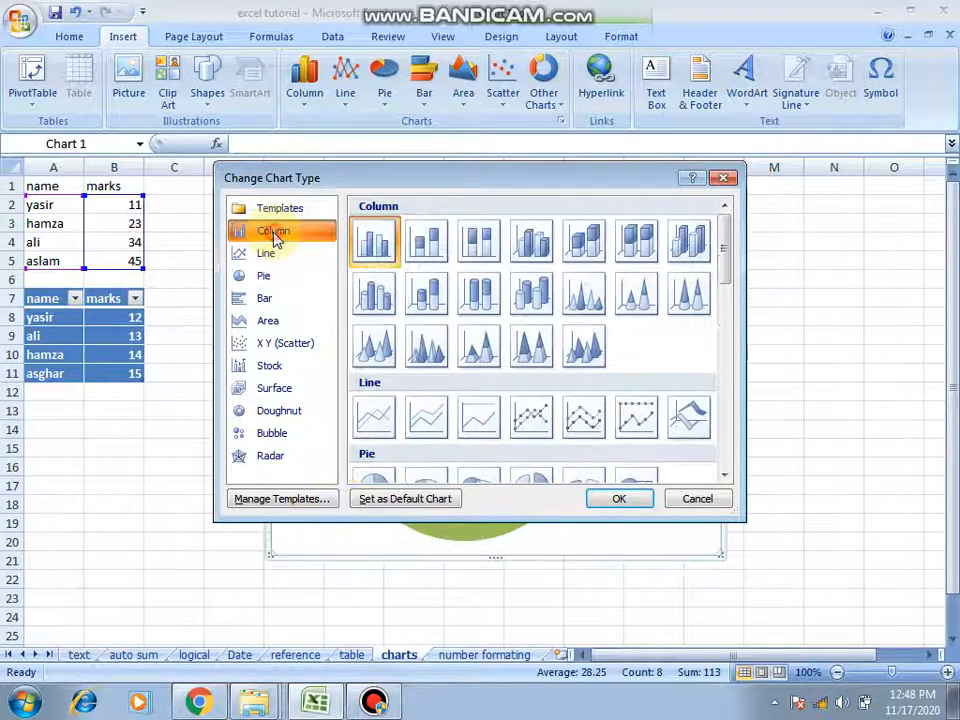
pyautogui.press('Down')
pyautogui.press('Down')
pyautogui.press('Down')
pyautogui.press('Down')
pyautogui.press('Down')
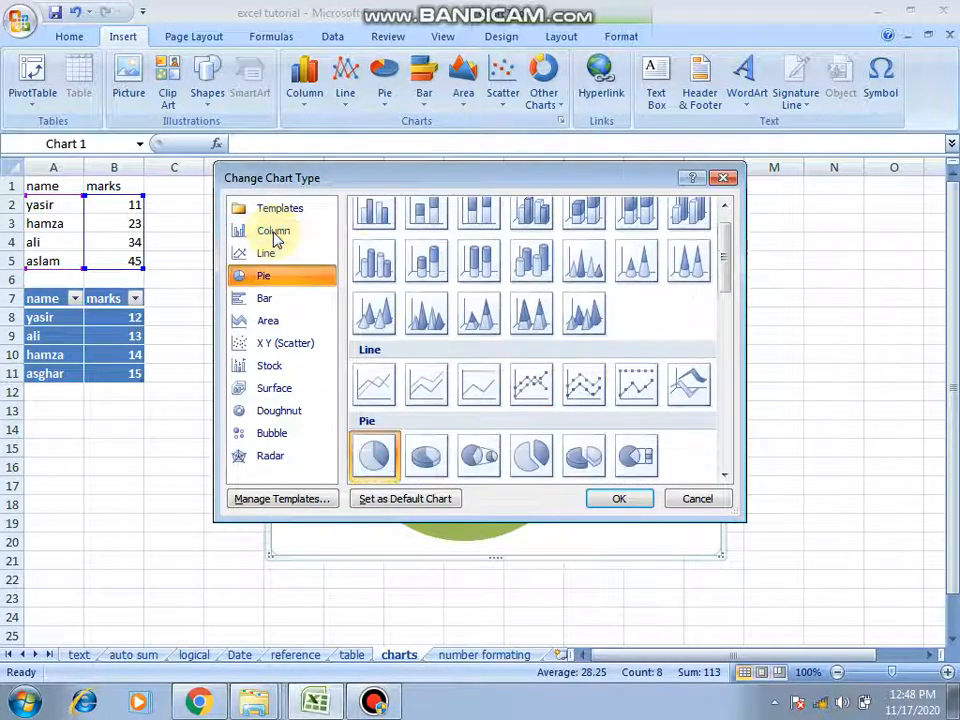
pyautogui.press('Down')
pyautogui.press('Down')
pyautogui.press('Down')
pyautogui.press('Down')
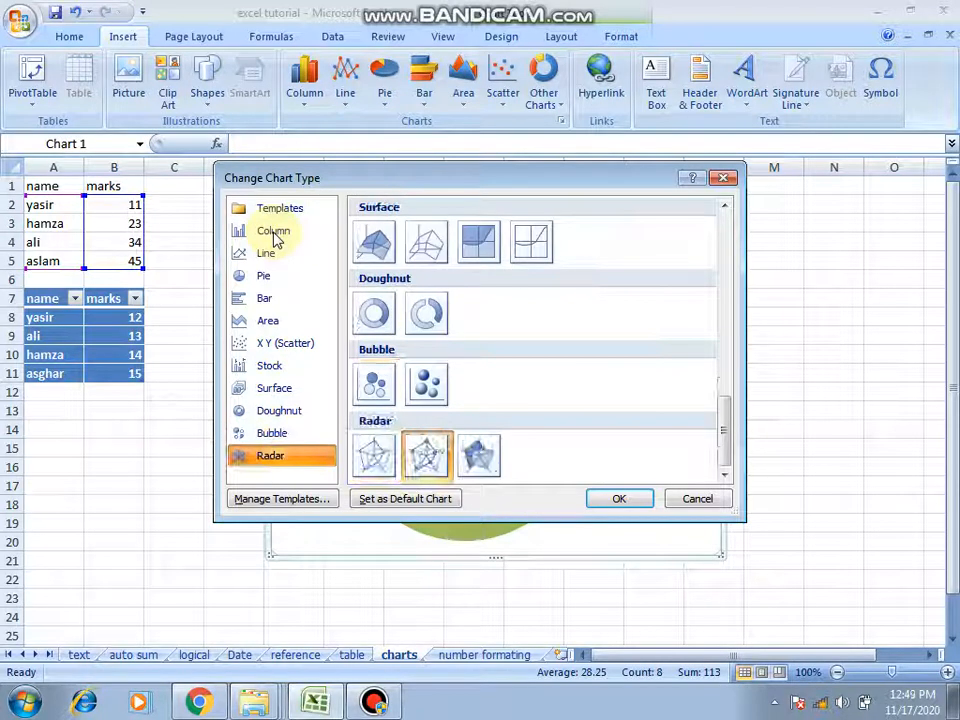
pyautogui.press('Down')
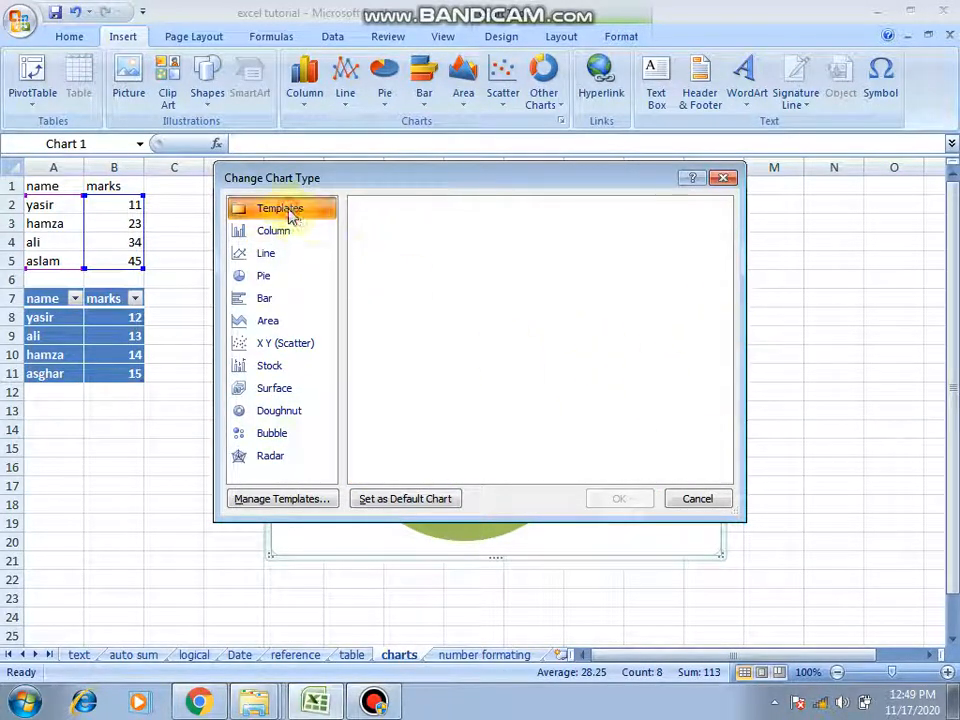
pyautogui.click(697, 499)
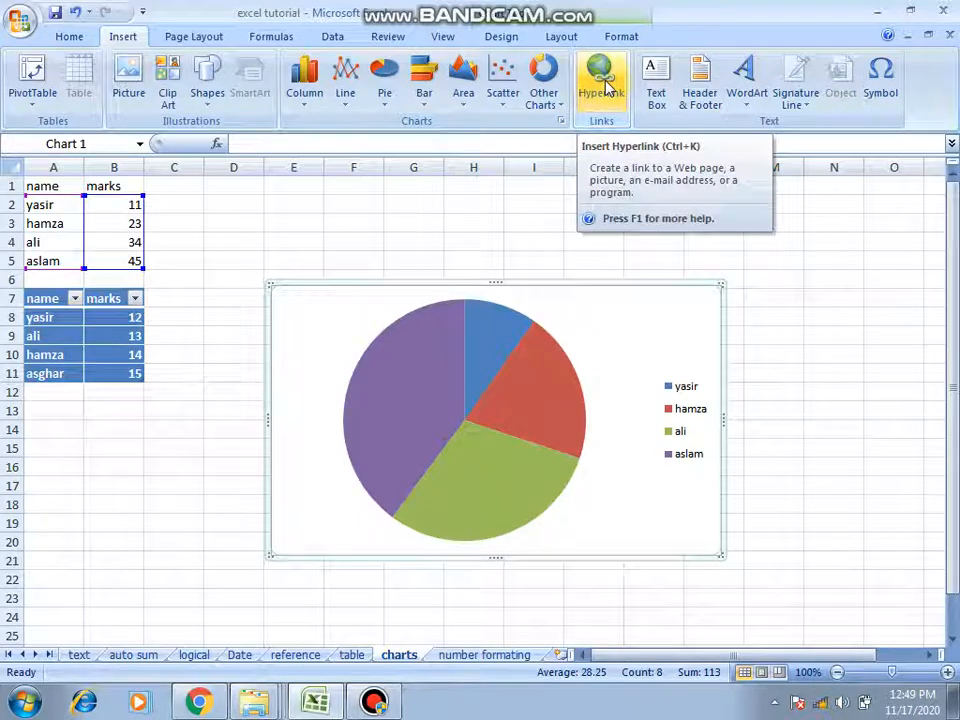
# Step: Insert a hyperlink in cell M7 to the existing file Introduction of Microsoft Excel 2007 from the MS excel folder
pyautogui.click(767, 292)
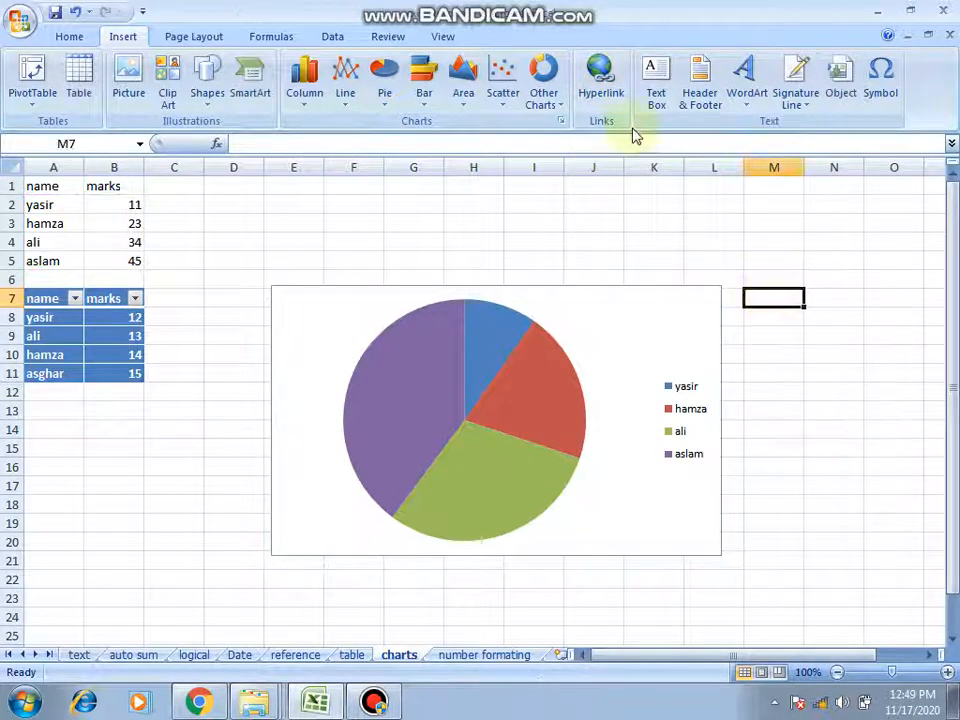
pyautogui.click(781, 300)
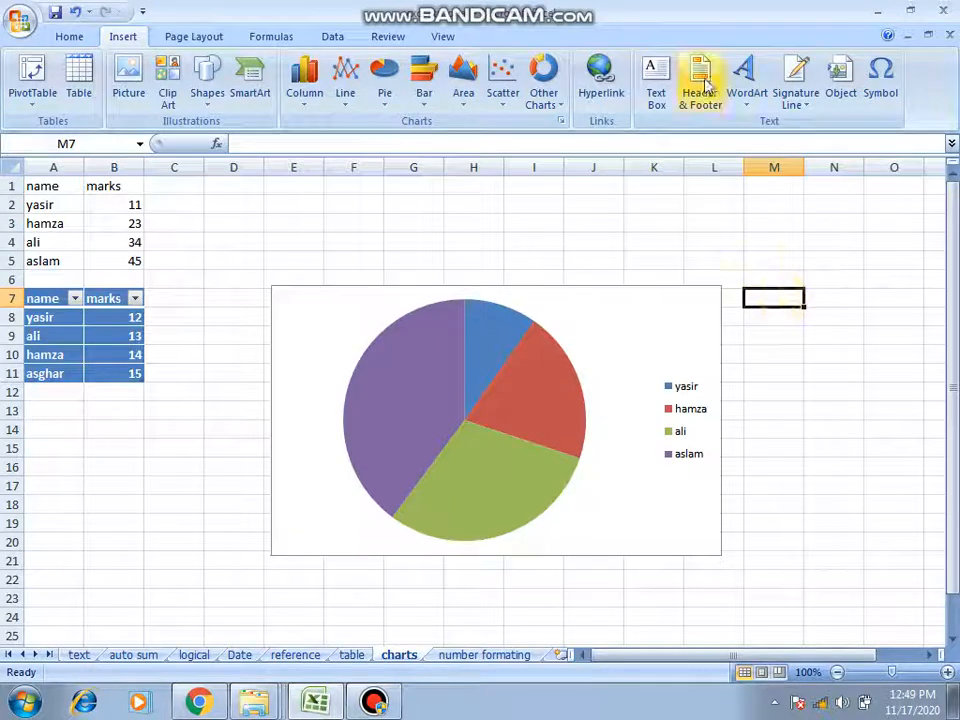
pyautogui.click(605, 83)
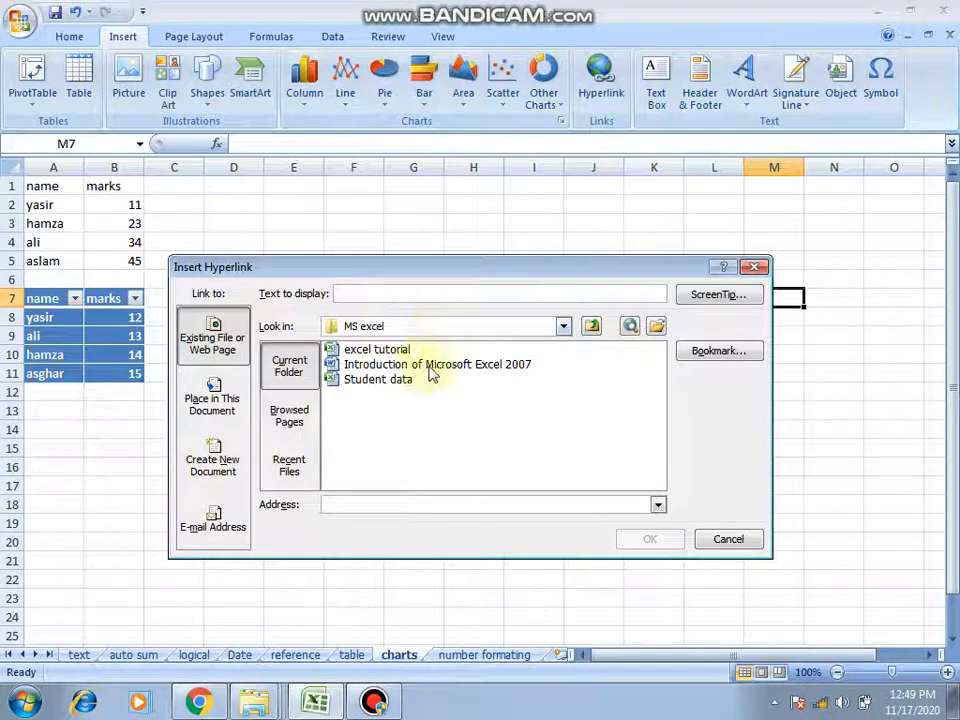
pyautogui.click(290, 421)
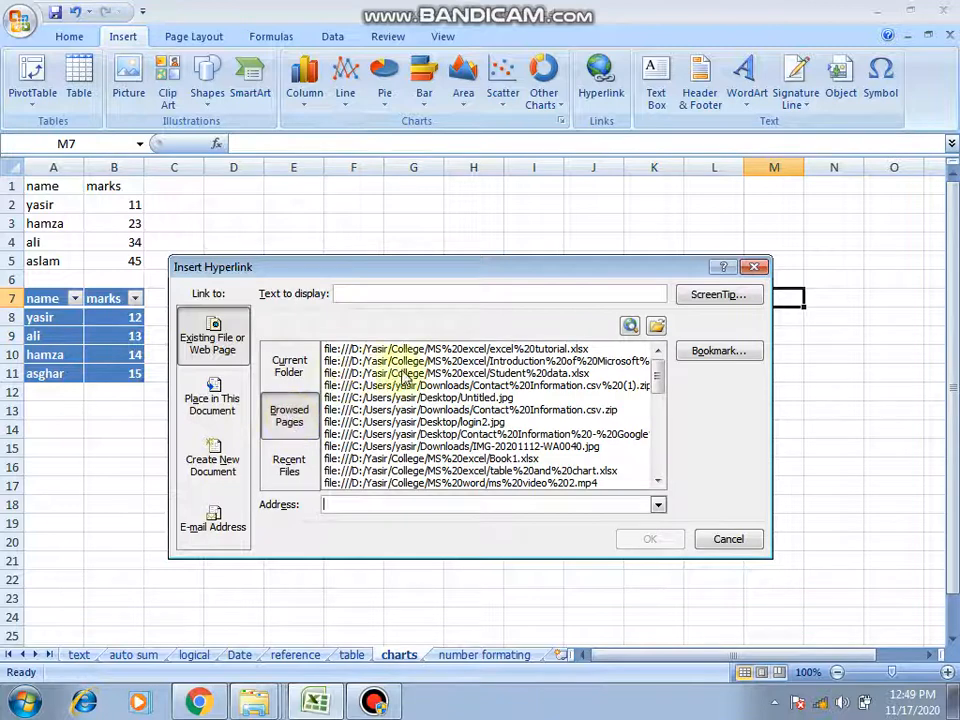
pyautogui.click(289, 465)
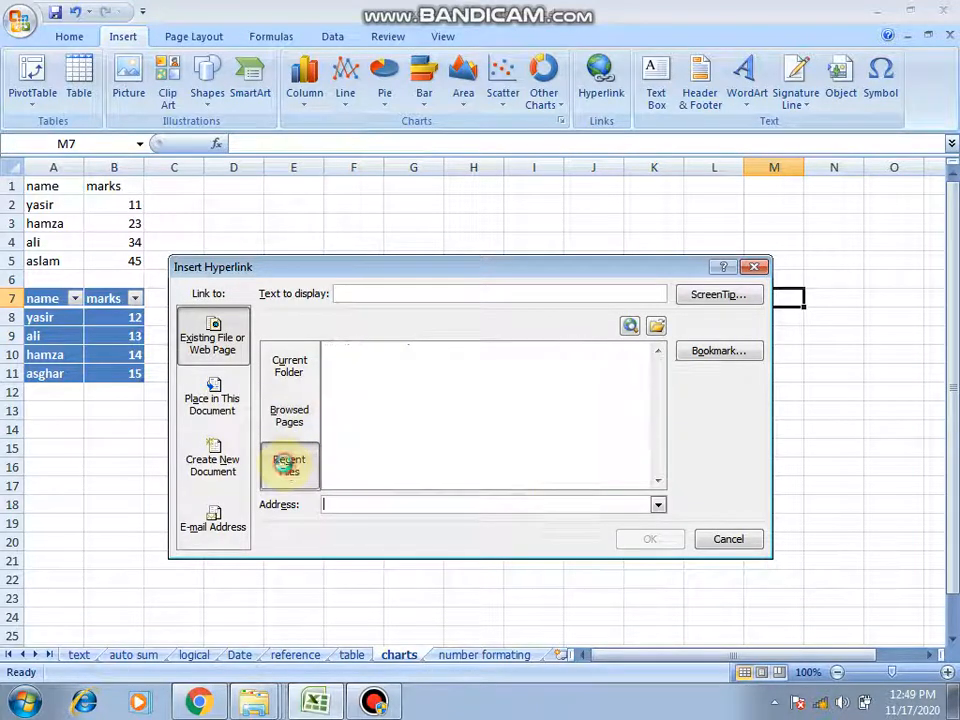
pyautogui.click(291, 367)
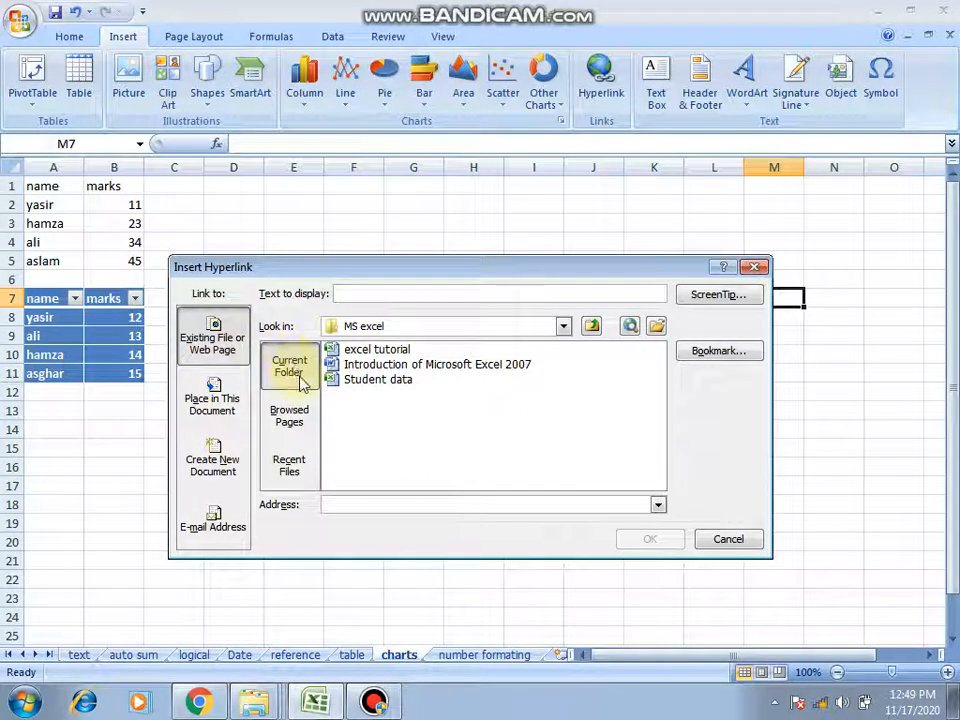
pyautogui.click(405, 367)
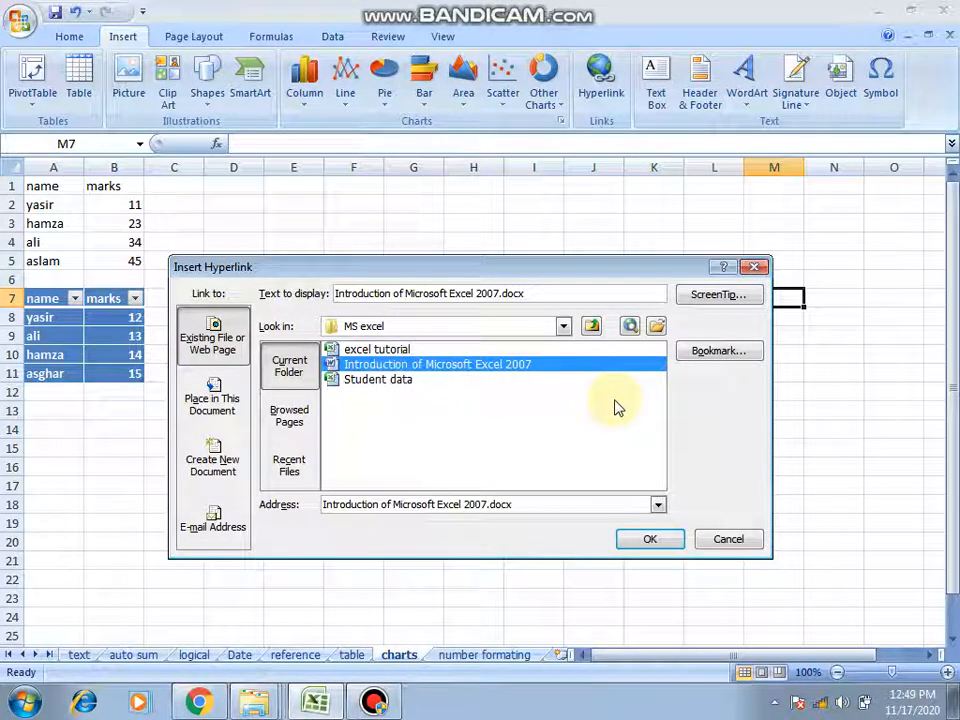
pyautogui.click(651, 540)
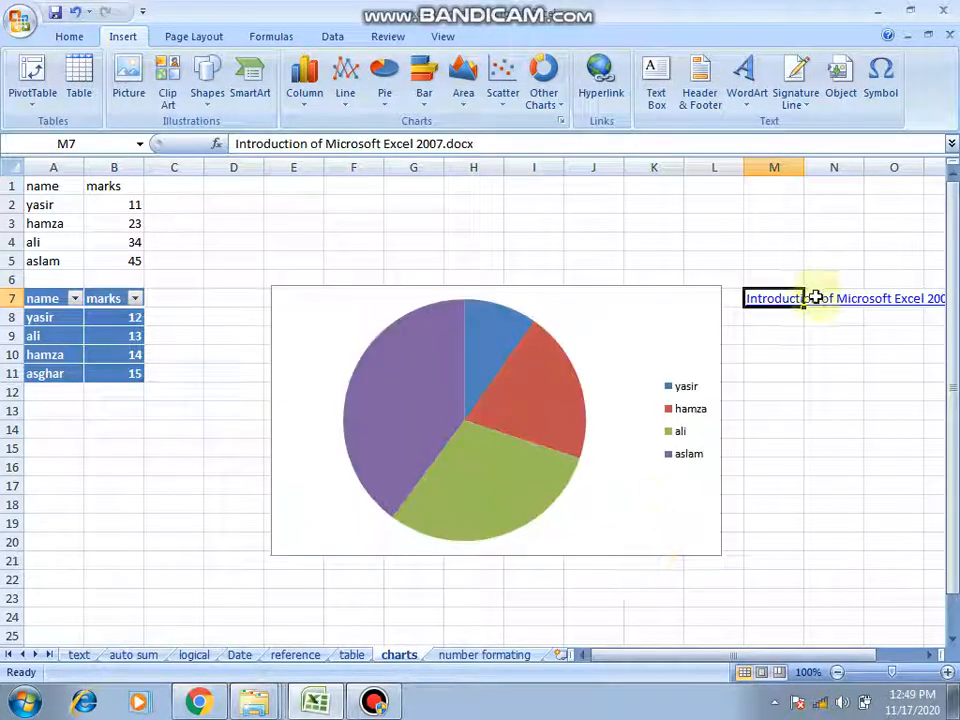
# Step: Autofit column M to the width of the hyperlink text
pyautogui.moveTo(804, 656); pyautogui.dragTo(887, 641)
pyautogui.click(771, 298)
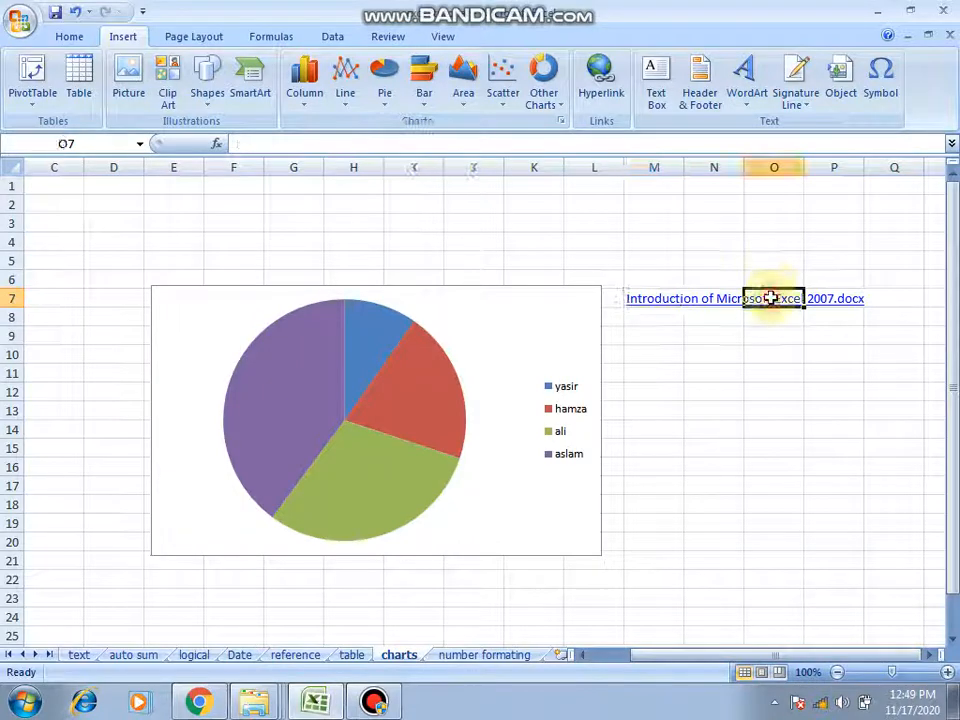
pyautogui.click(672, 166)
pyautogui.doubleClick(683, 166)
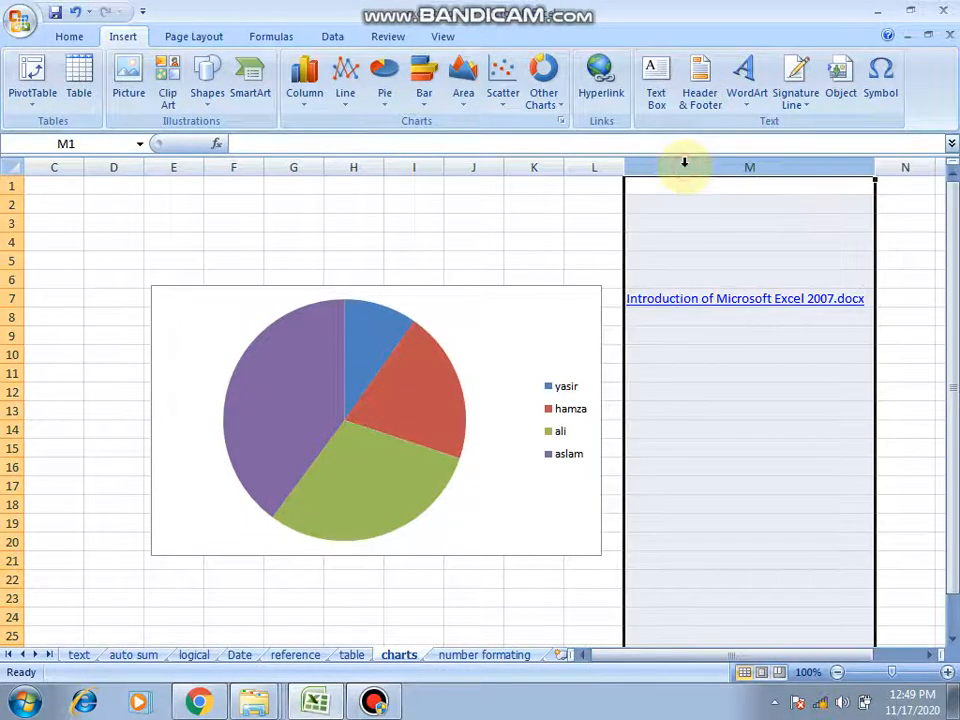
# Step: Follow the hyperlink in M7 to check the linked Word document's title and topic list, and close the document
pyautogui.click(777, 302)
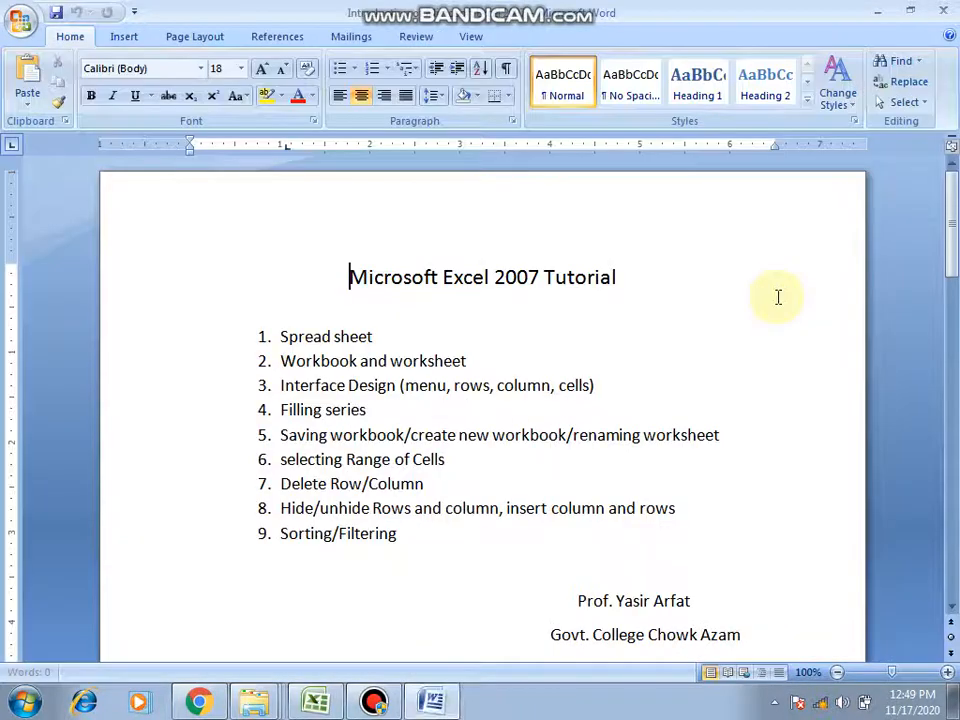
pyautogui.click(945, 16)
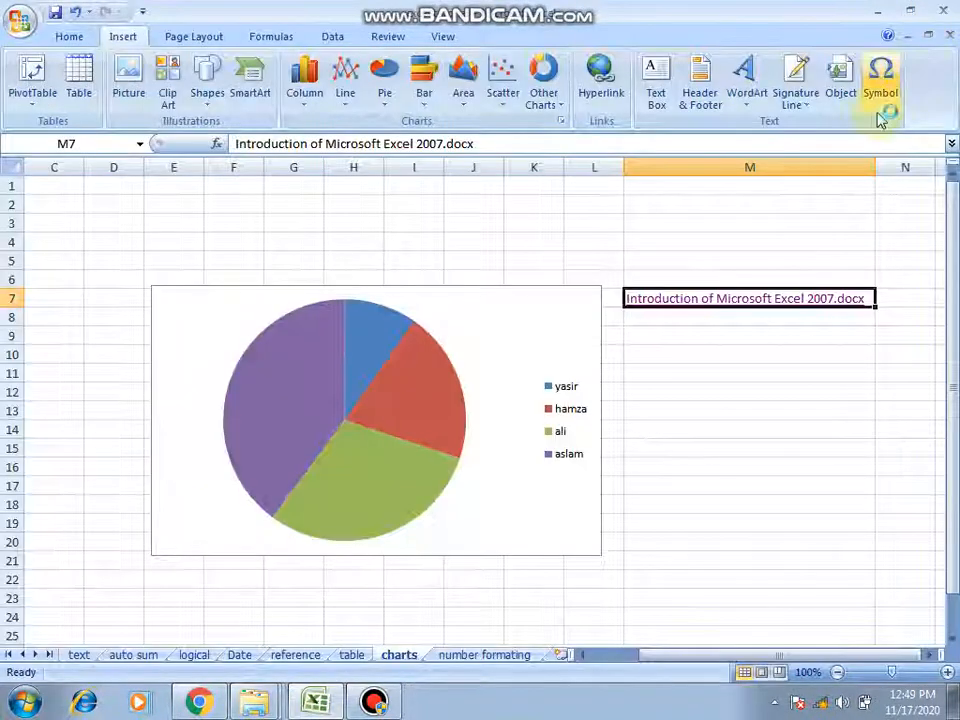
pyautogui.click(750, 298)
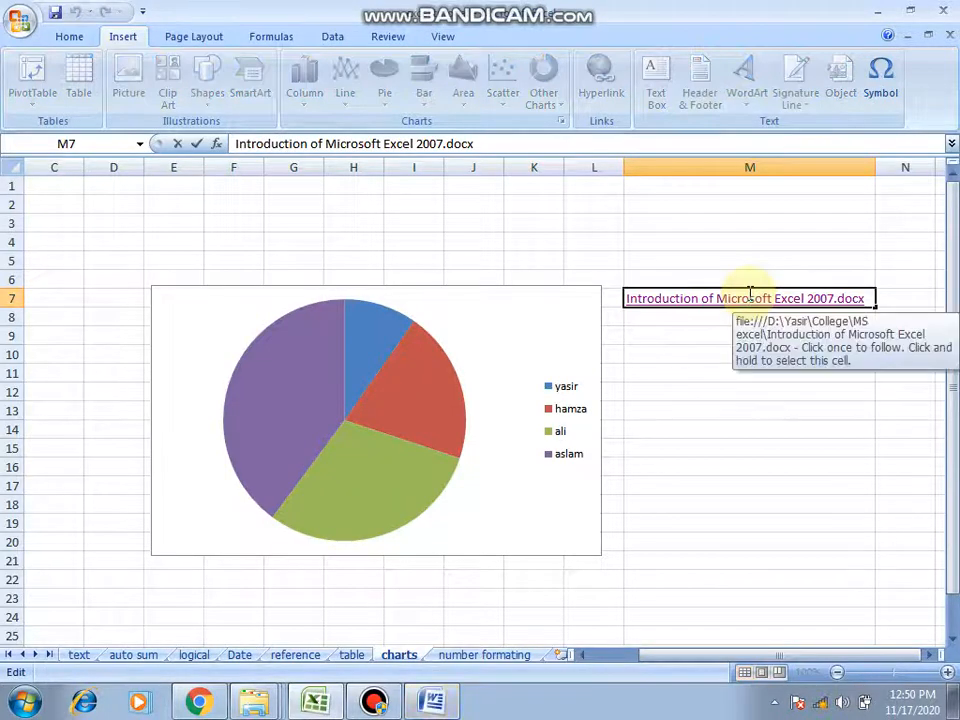
pyautogui.click(784, 335)
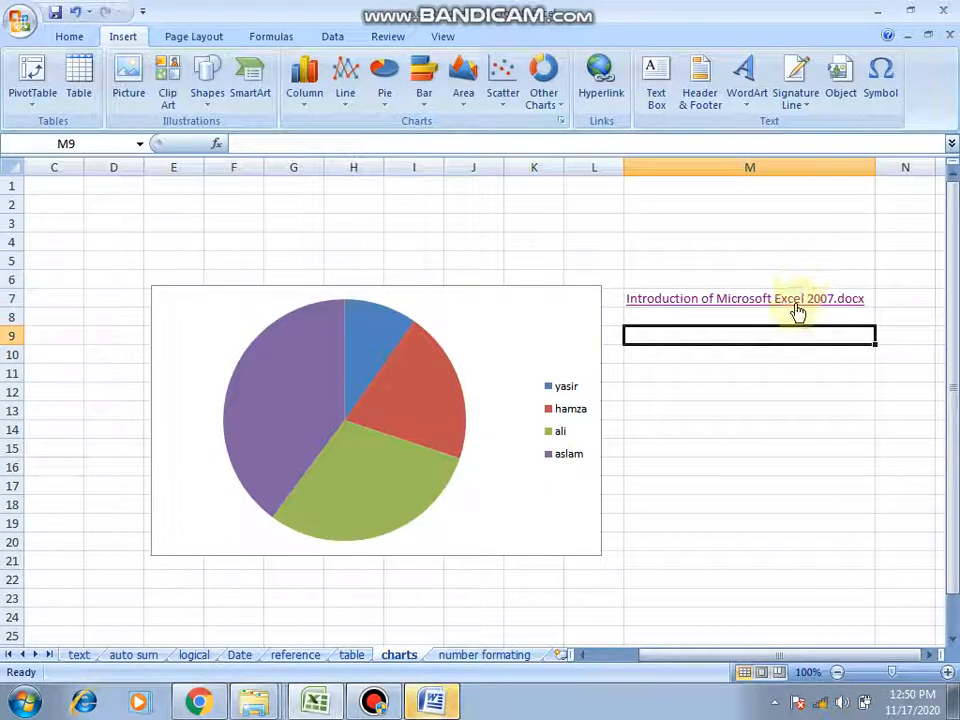
pyautogui.click(796, 302)
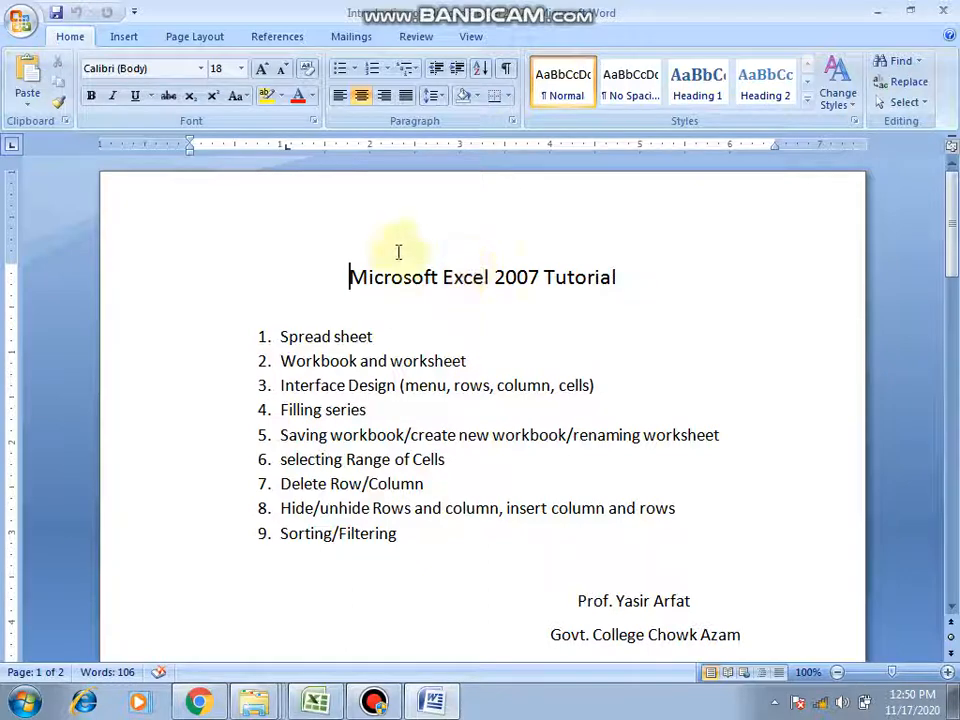
pyautogui.moveTo(386, 262); pyautogui.dragTo(456, 575)
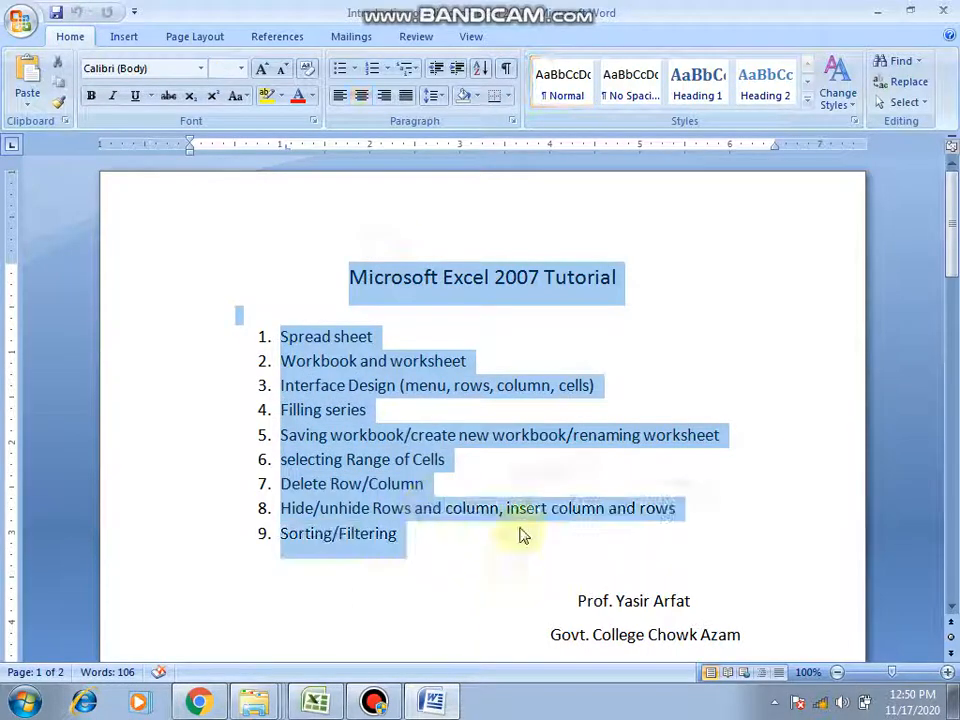
pyautogui.click(943, 13)
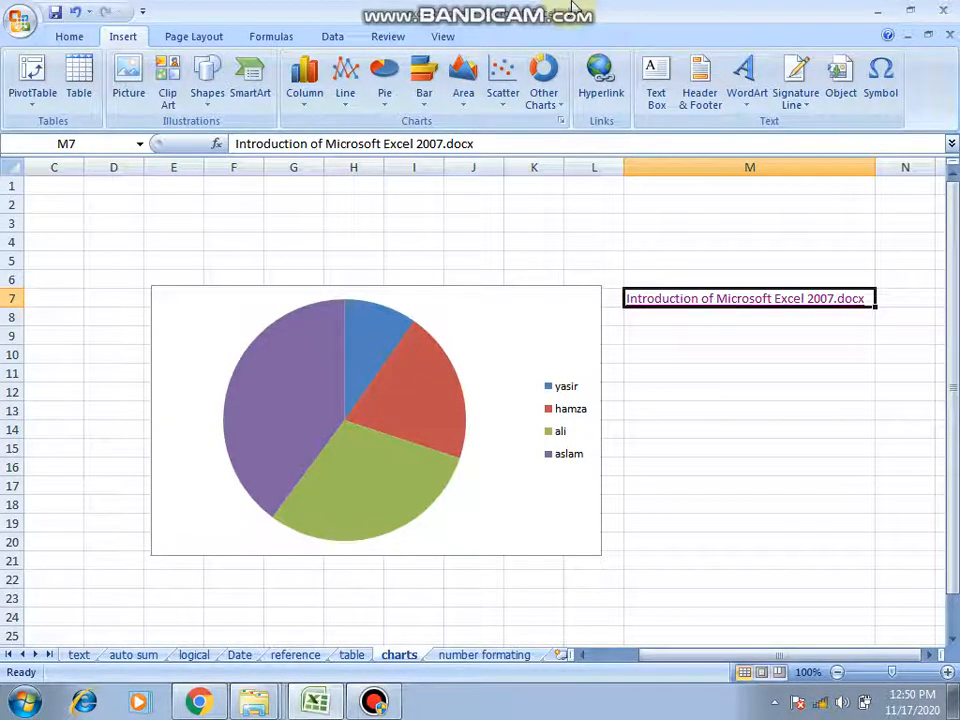
# Step: Draw a text box in column M below the hyperlink, spanning about rows 14 to 22, and enter a person's full name in it
pyautogui.moveTo(573, 4)
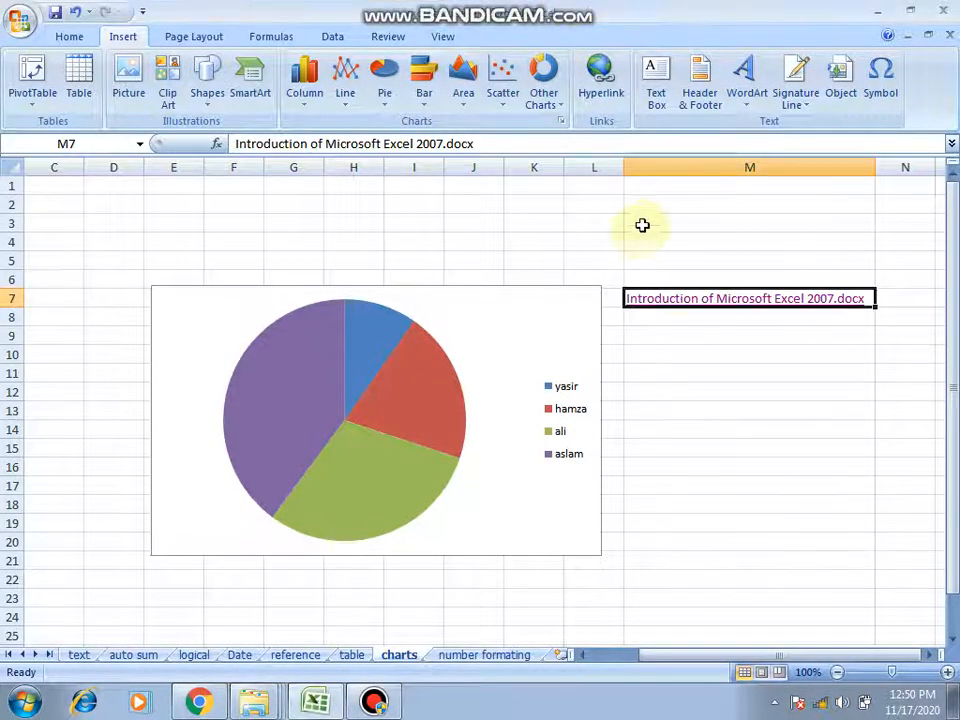
pyautogui.click(707, 389)
pyautogui.click(654, 70)
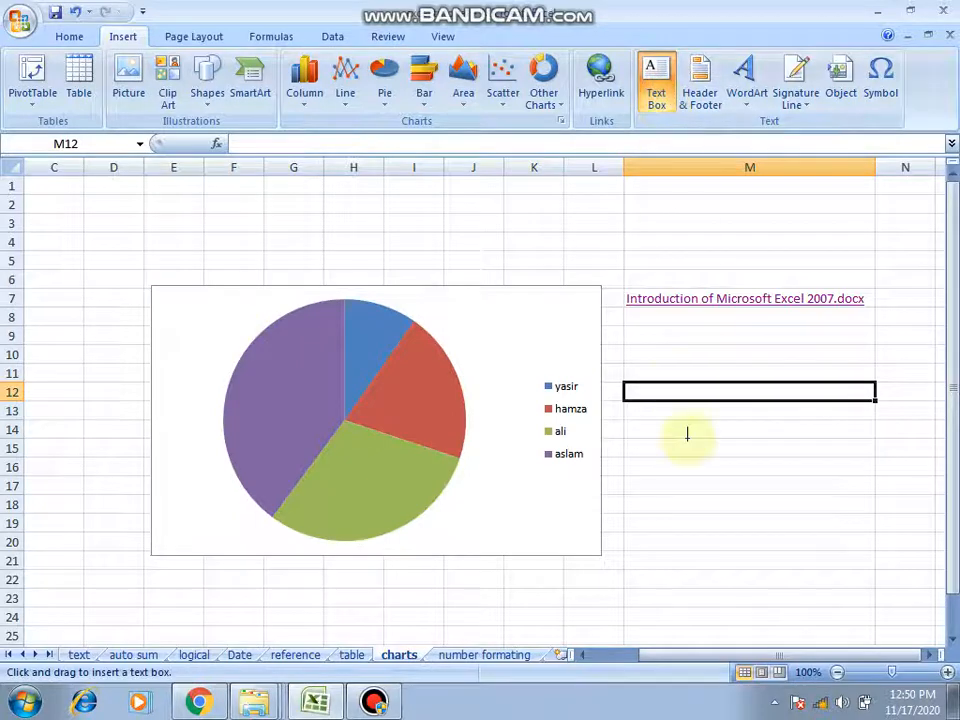
pyautogui.moveTo(674, 424); pyautogui.dragTo(849, 516)
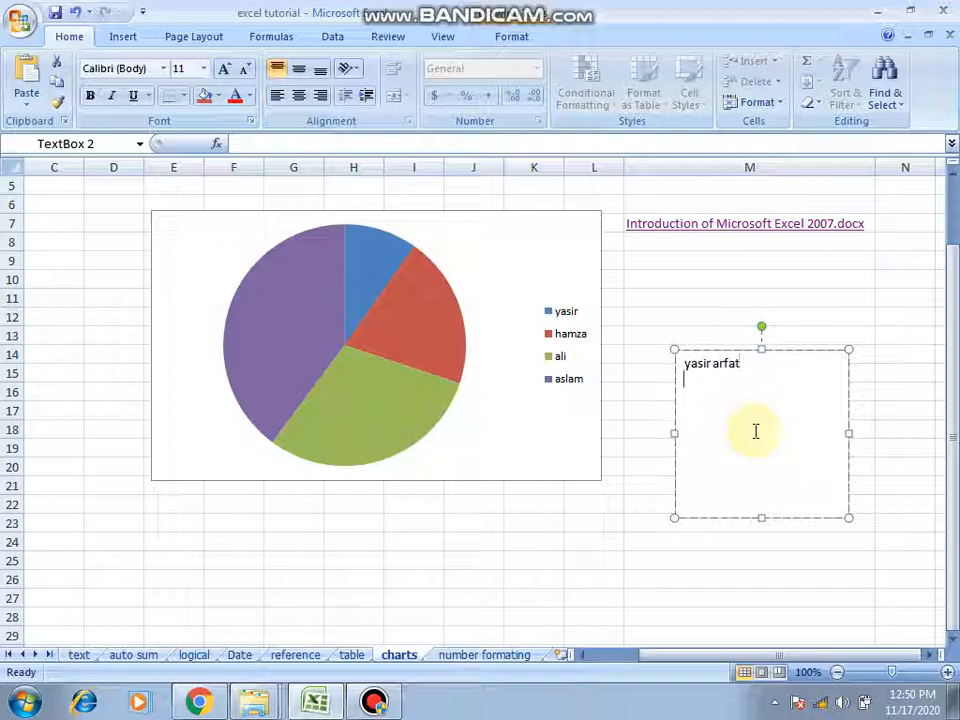
pyautogui.click(790, 278)
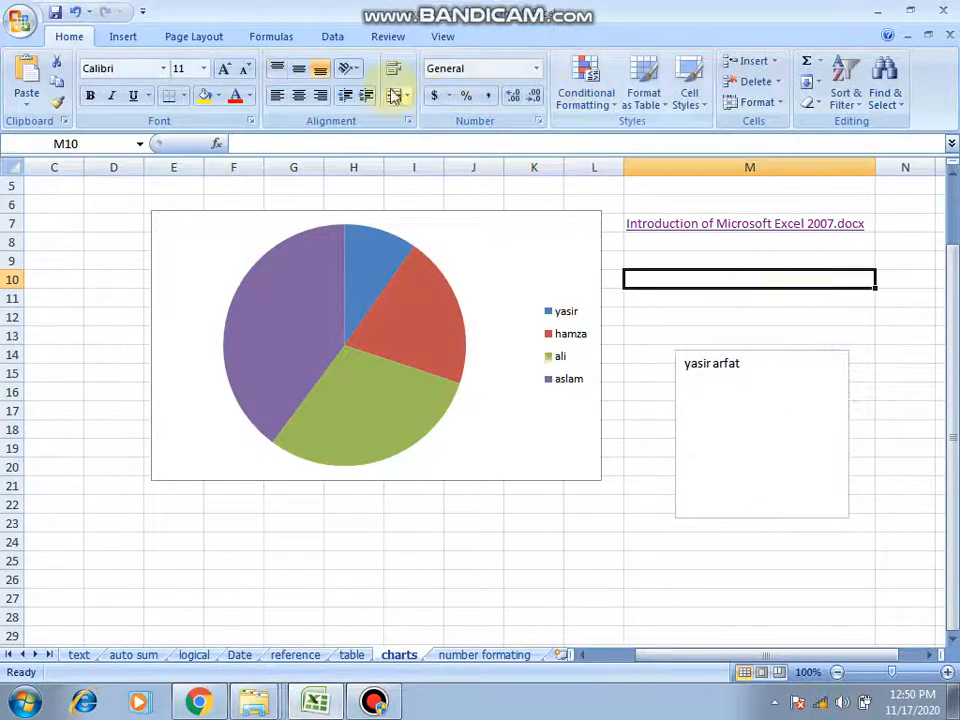
# Step: Add a new blank worksheet after the number formating sheet and return to the charts sheet
pyautogui.click(123, 36)
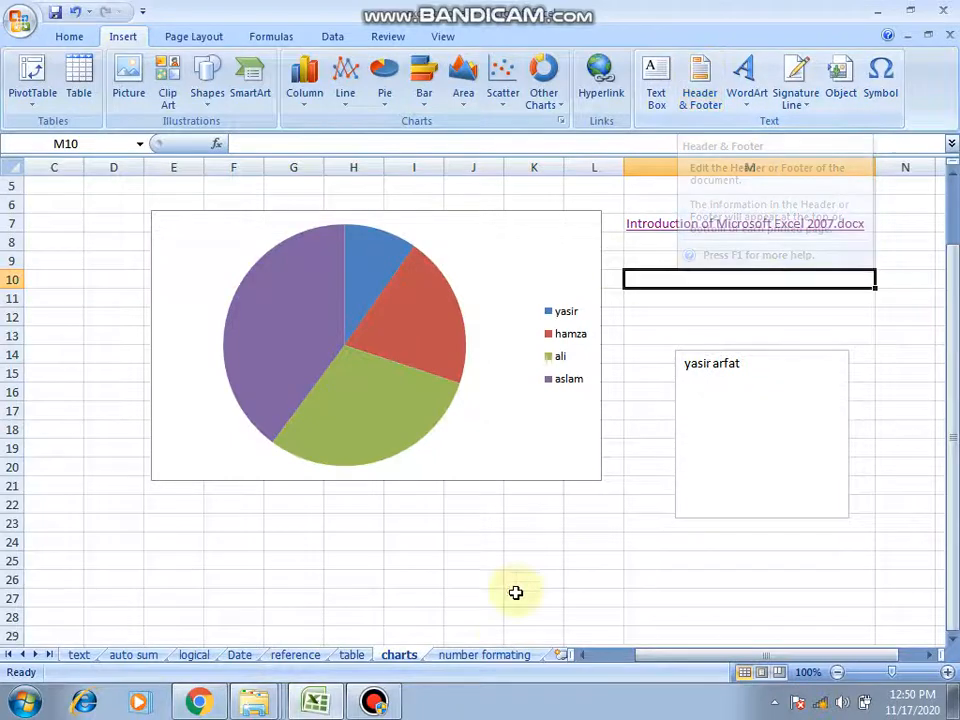
pyautogui.click(563, 657)
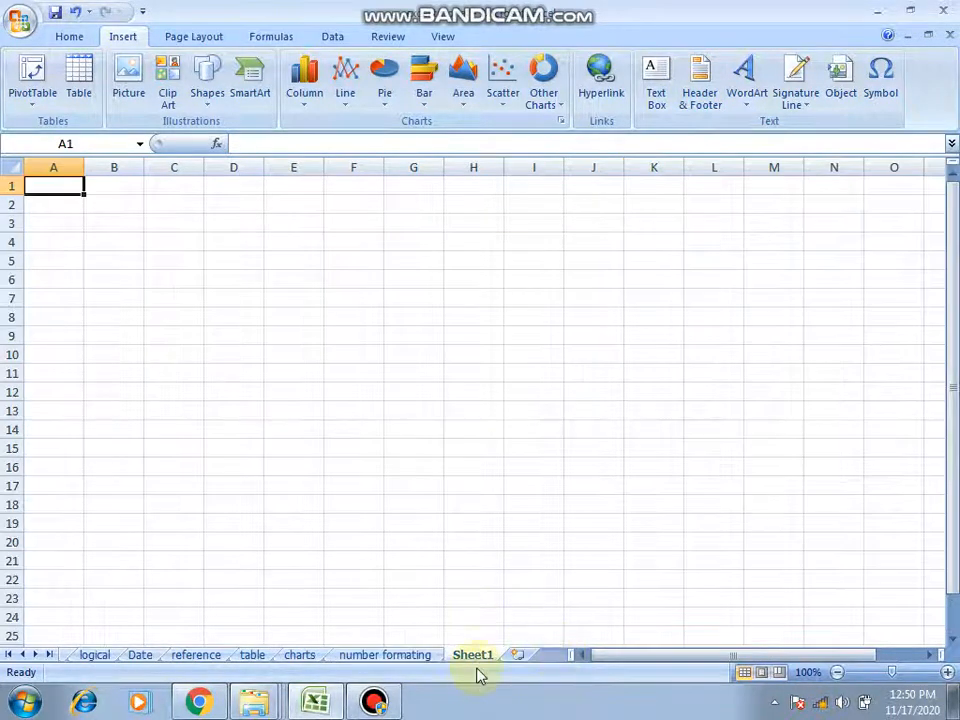
pyautogui.click(415, 657)
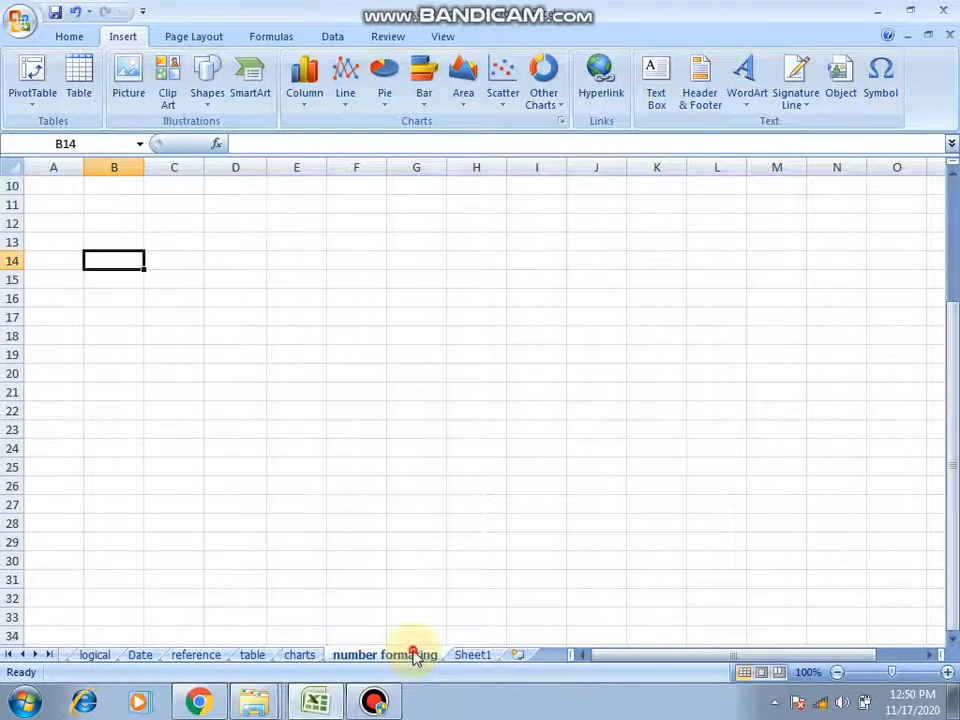
pyautogui.click(302, 657)
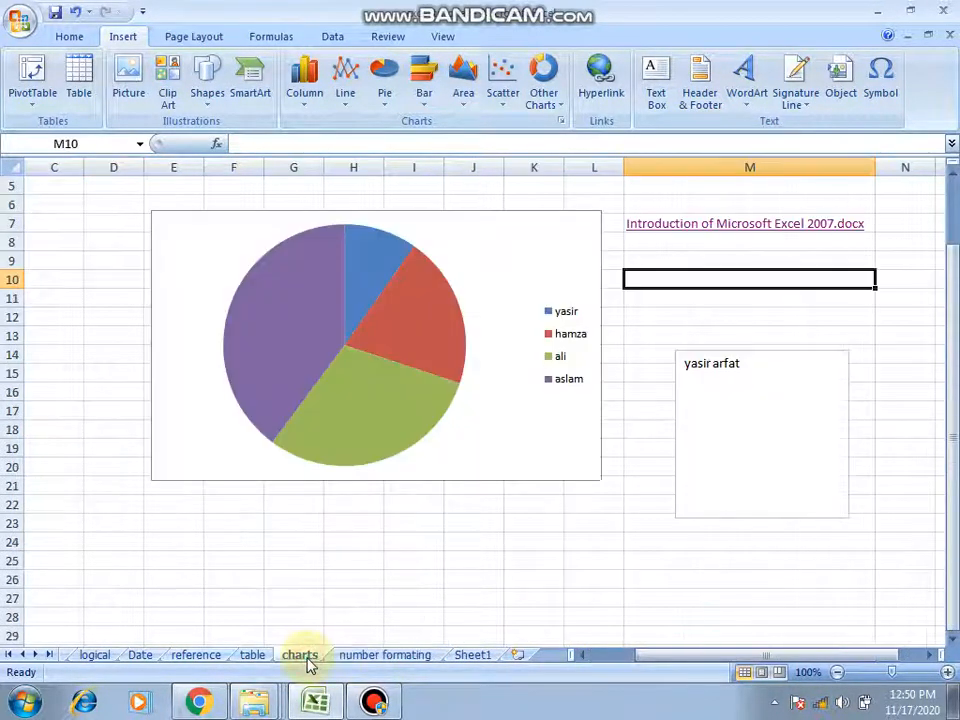
# Step: Add a page header to the charts sheet with the centred text Govt College Chow Azam
pyautogui.click(700, 80)
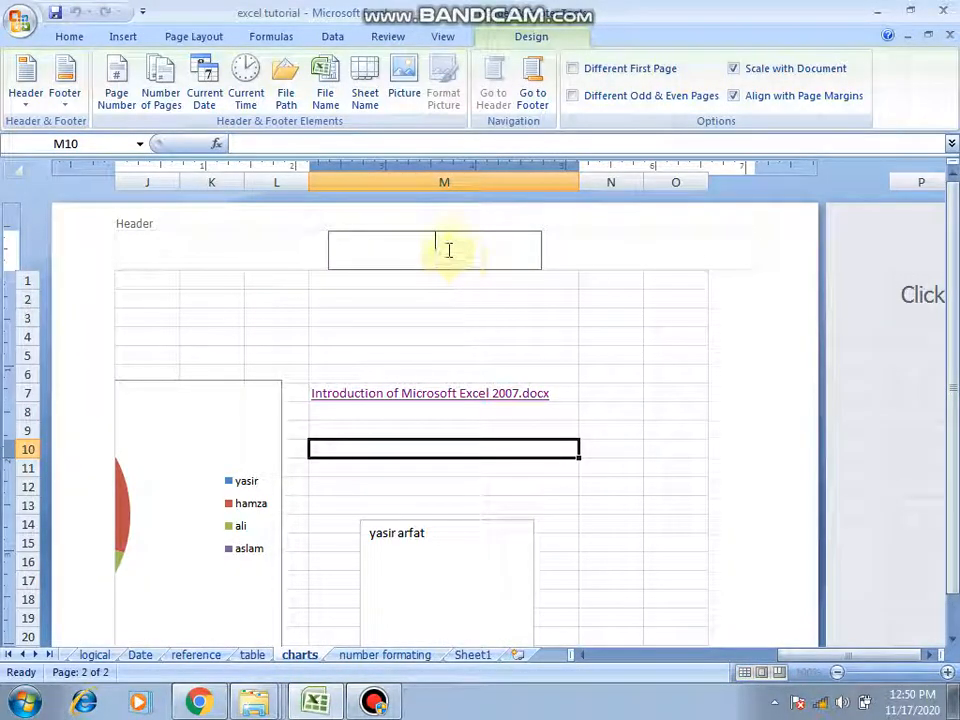
pyautogui.click(122, 35)
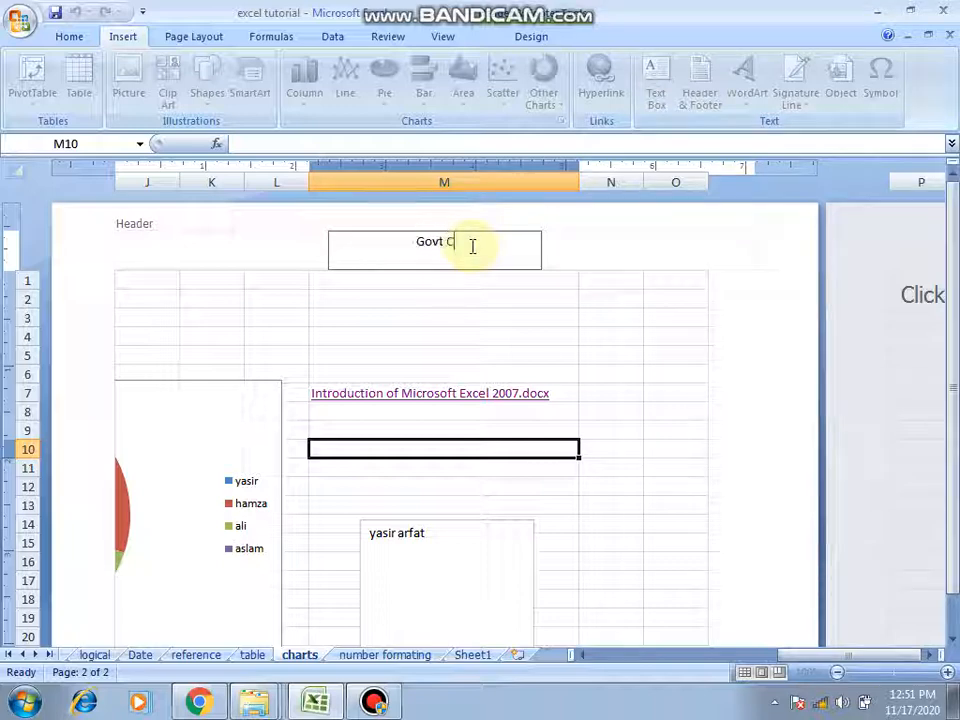
pyautogui.write('ollege c')
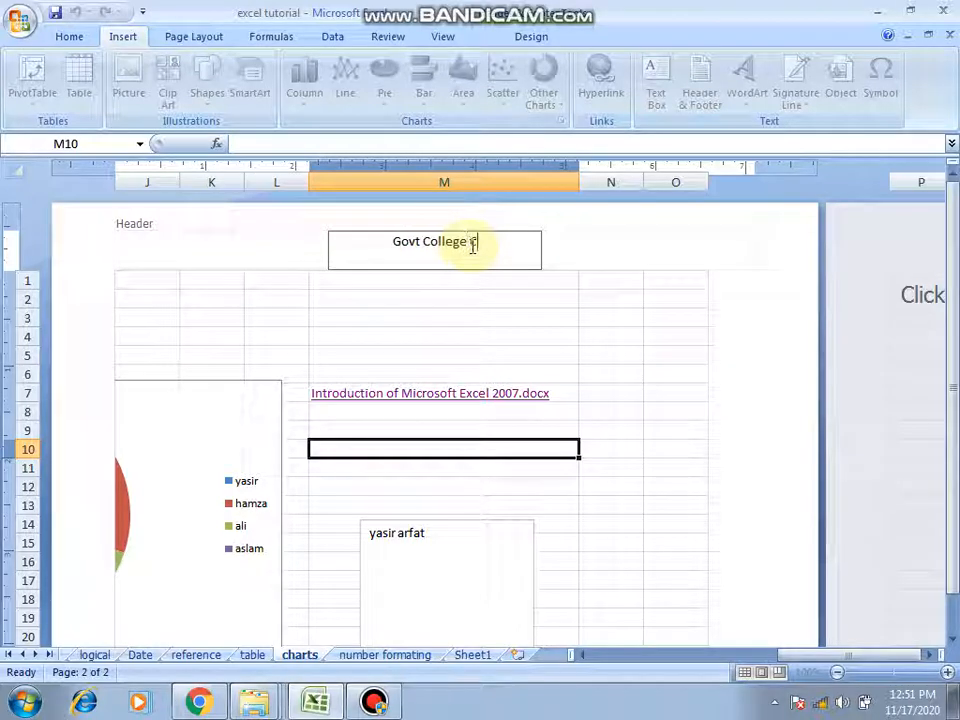
pyautogui.write('how')
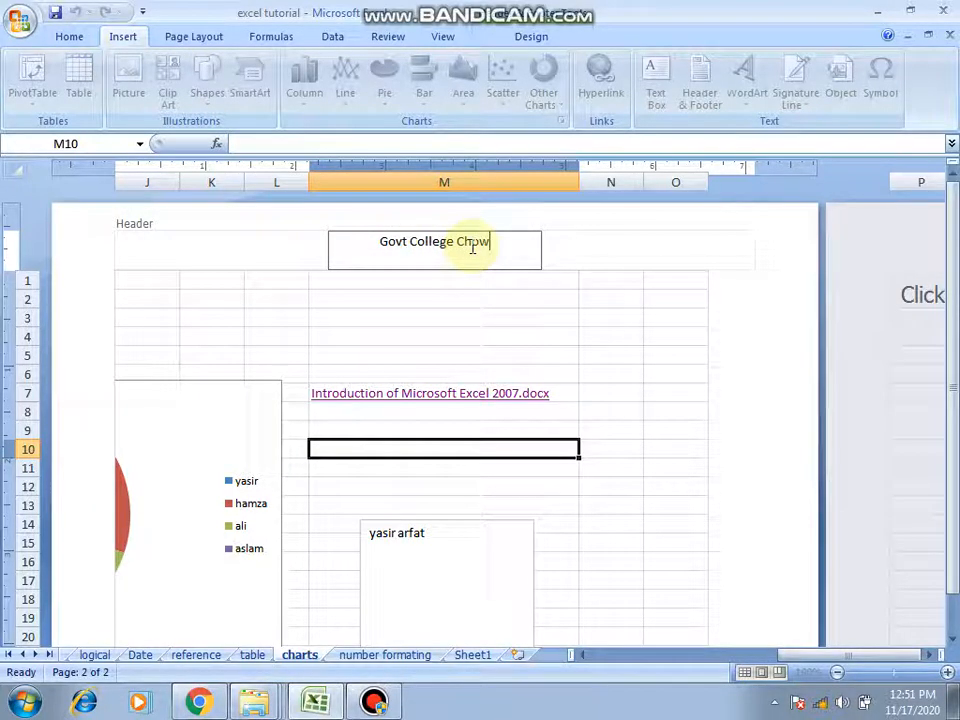
pyautogui.write(' Azam')
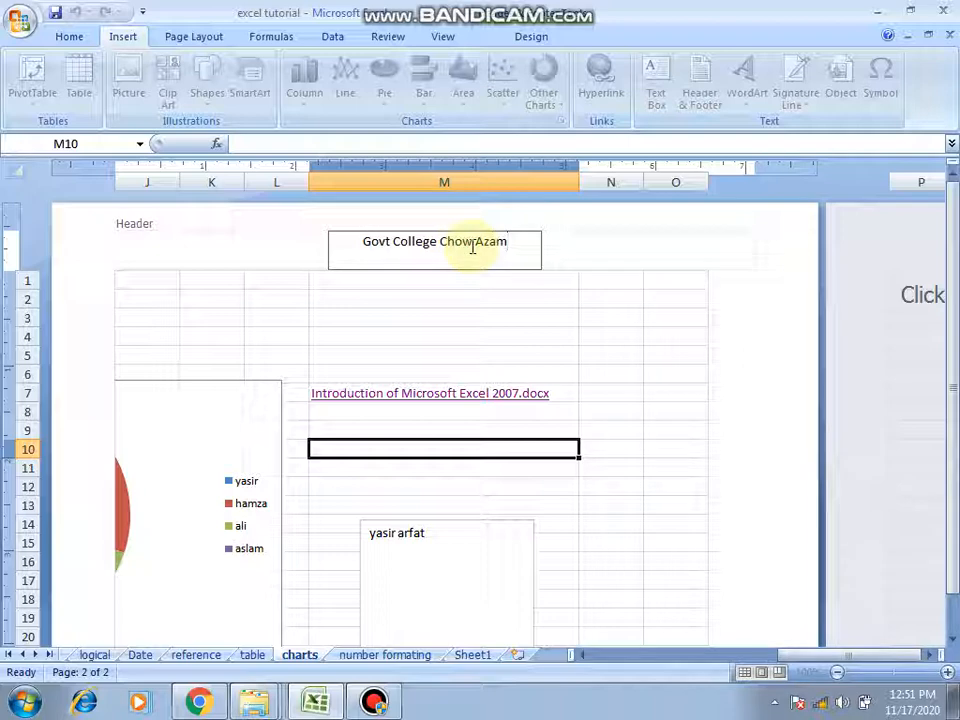
pyautogui.click(447, 318)
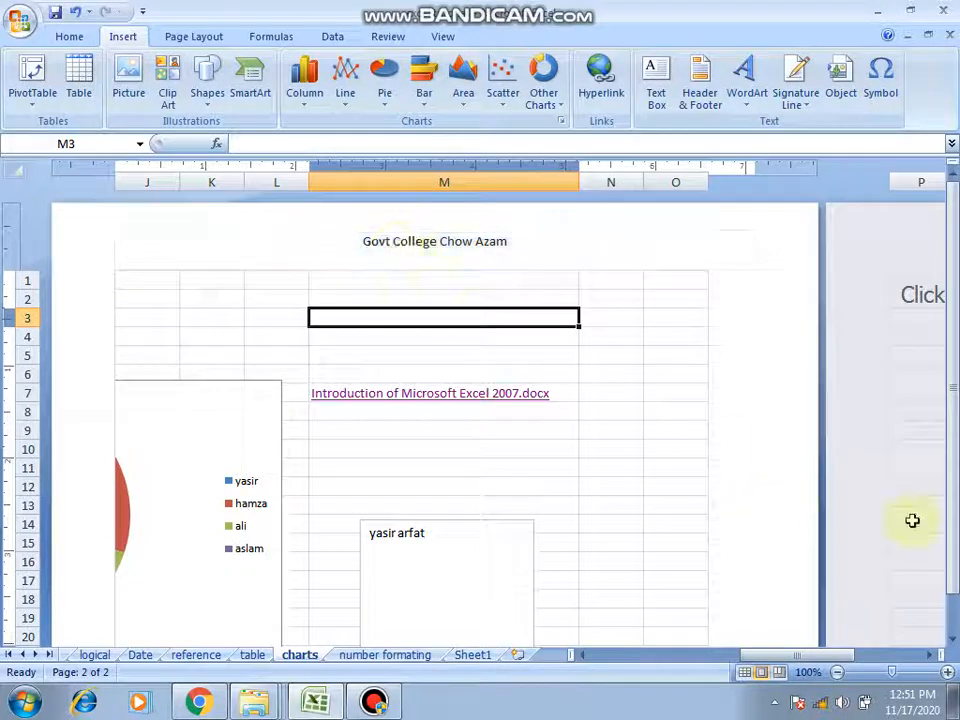
# Step: Examine how the header appears on both pages of the charts sheet, with the zoom at 120%
pyautogui.click(838, 672)
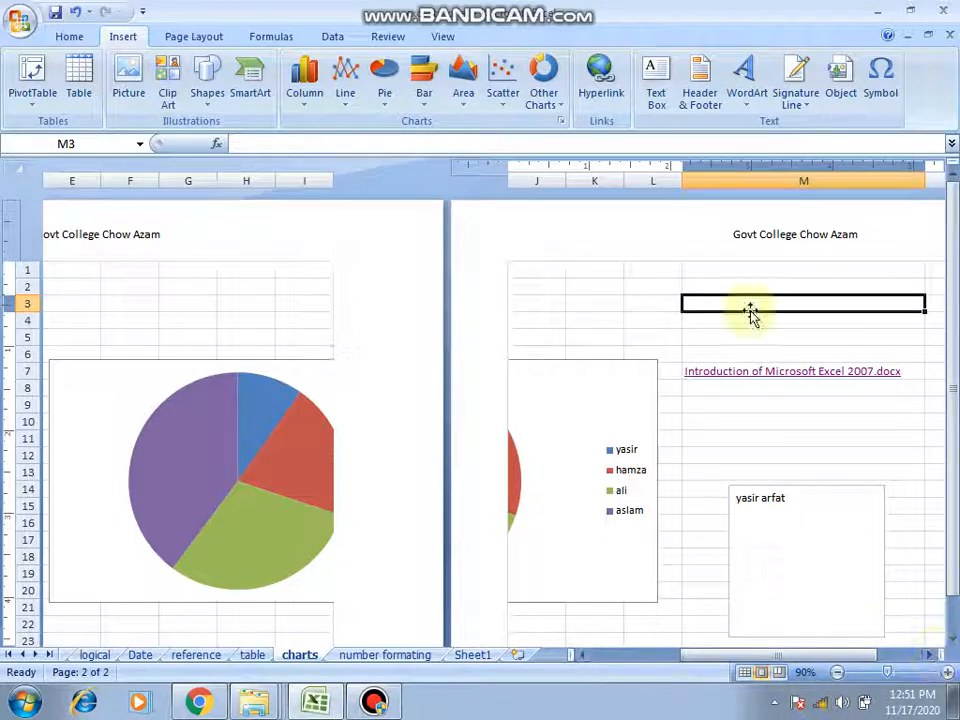
pyautogui.click(948, 672)
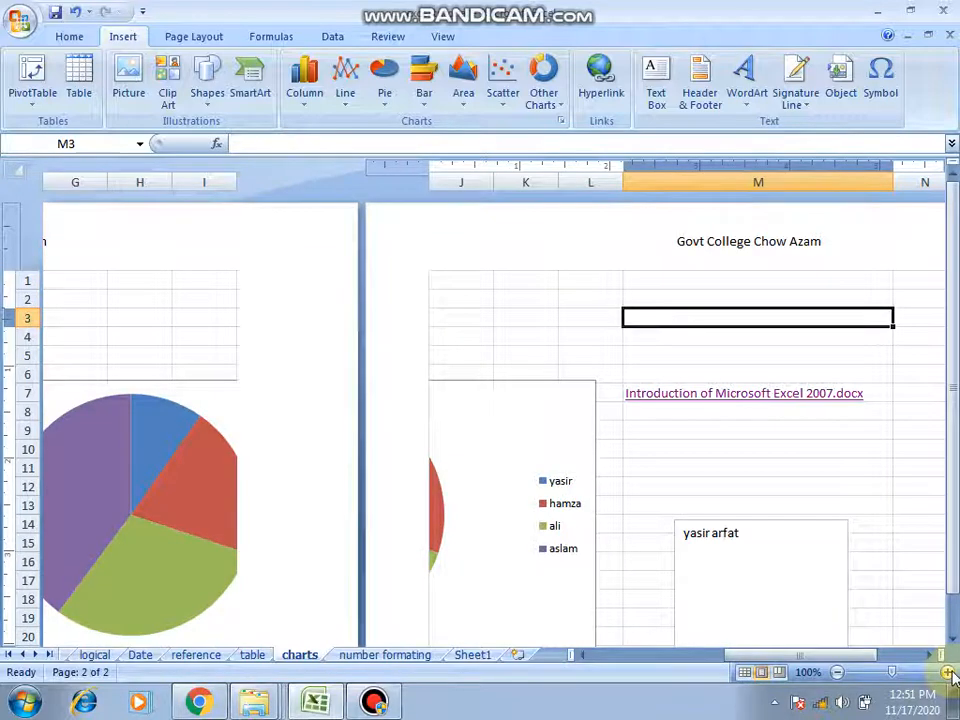
pyautogui.click(948, 672)
pyautogui.click(948, 672)
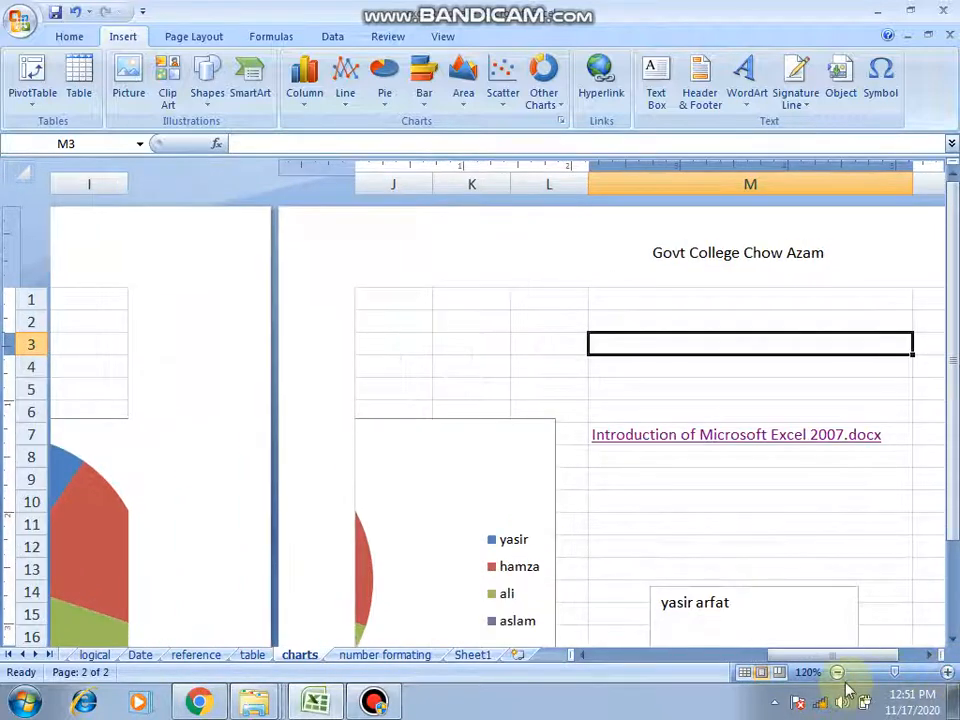
pyautogui.moveTo(838, 663); pyautogui.dragTo(684, 658)
pyautogui.moveTo(825, 650); pyautogui.dragTo(627, 673)
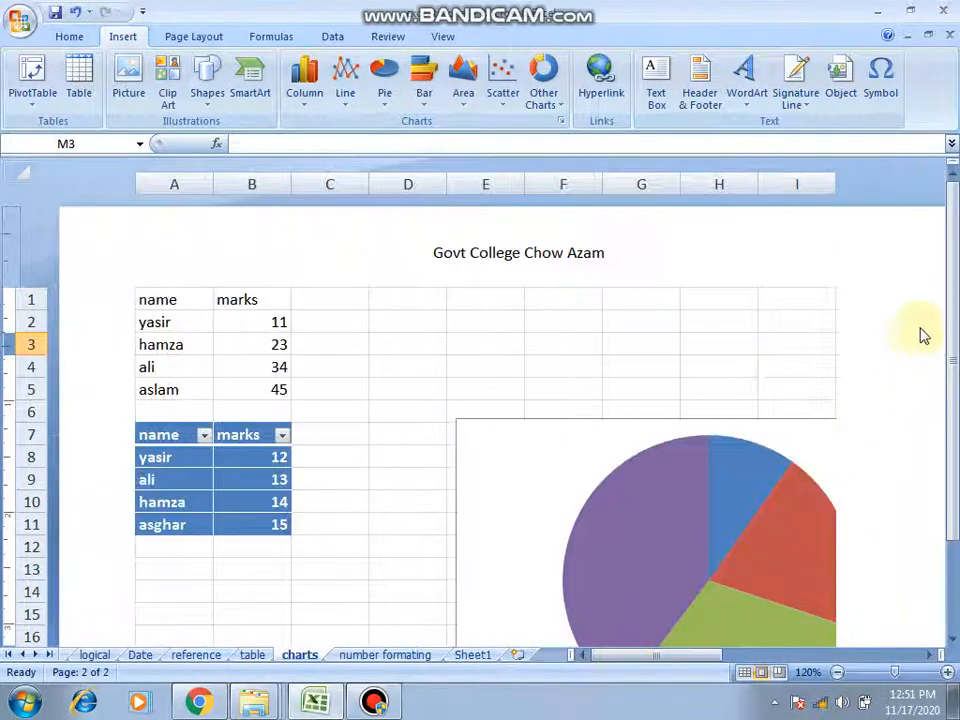
pyautogui.moveTo(954, 279); pyautogui.dragTo(945, 228)
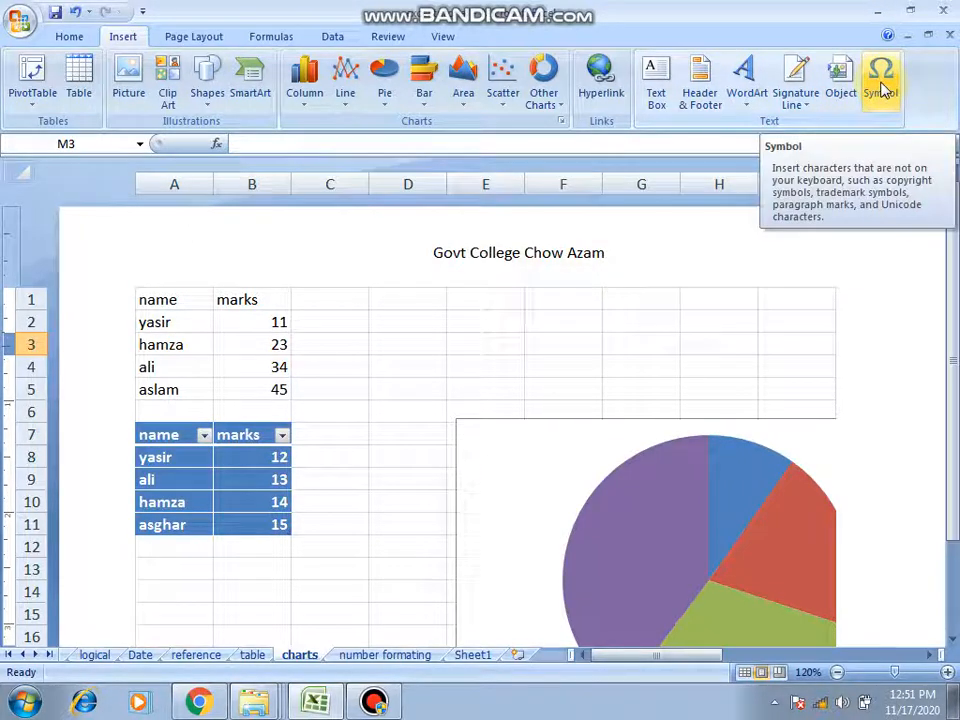
# Step: Insert the north east arrow symbol (character code 2197) in cell G3
pyautogui.click(630, 341)
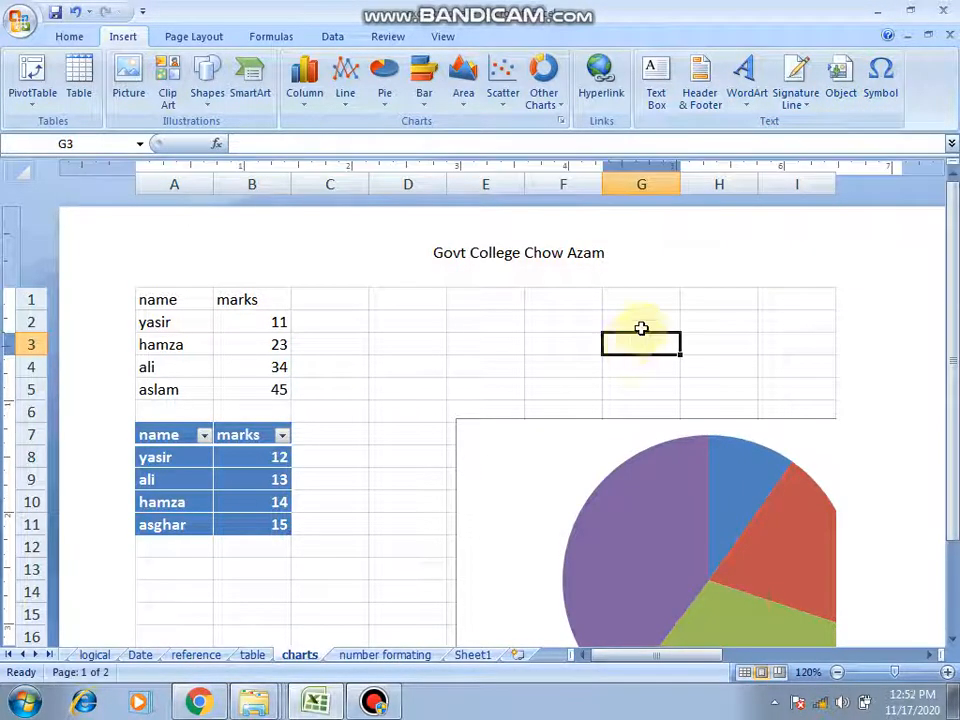
pyautogui.click(881, 80)
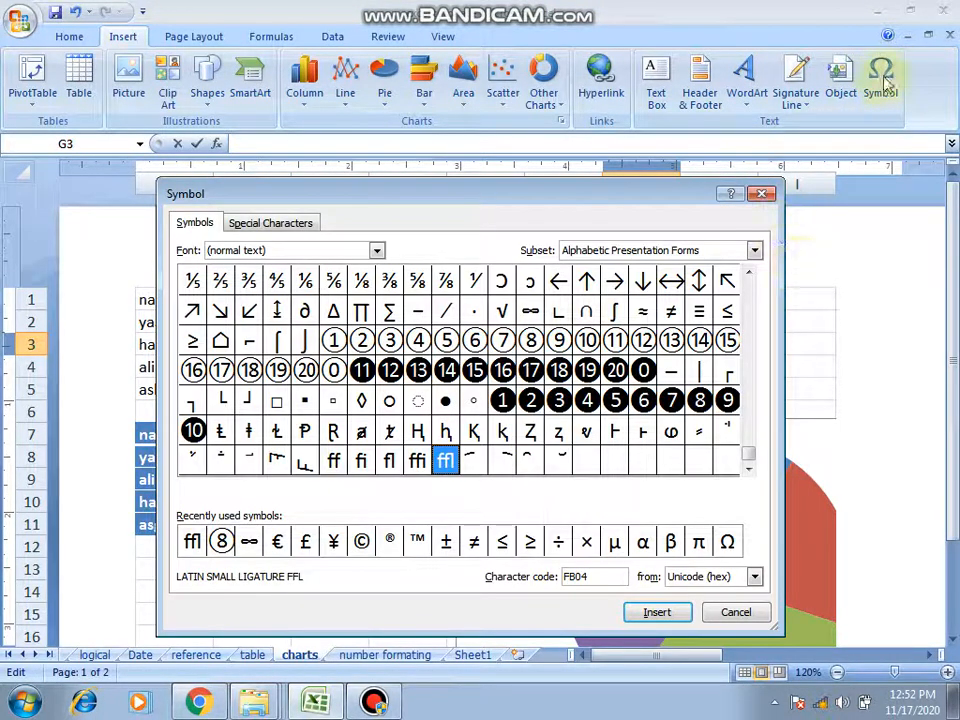
pyautogui.click(736, 611)
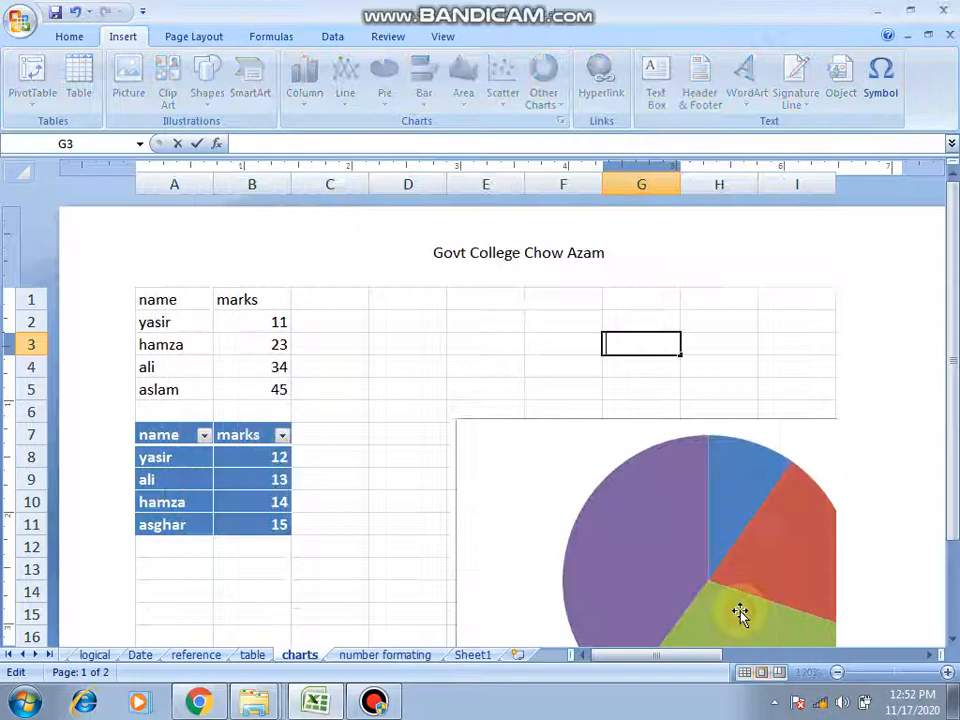
pyautogui.click(880, 78)
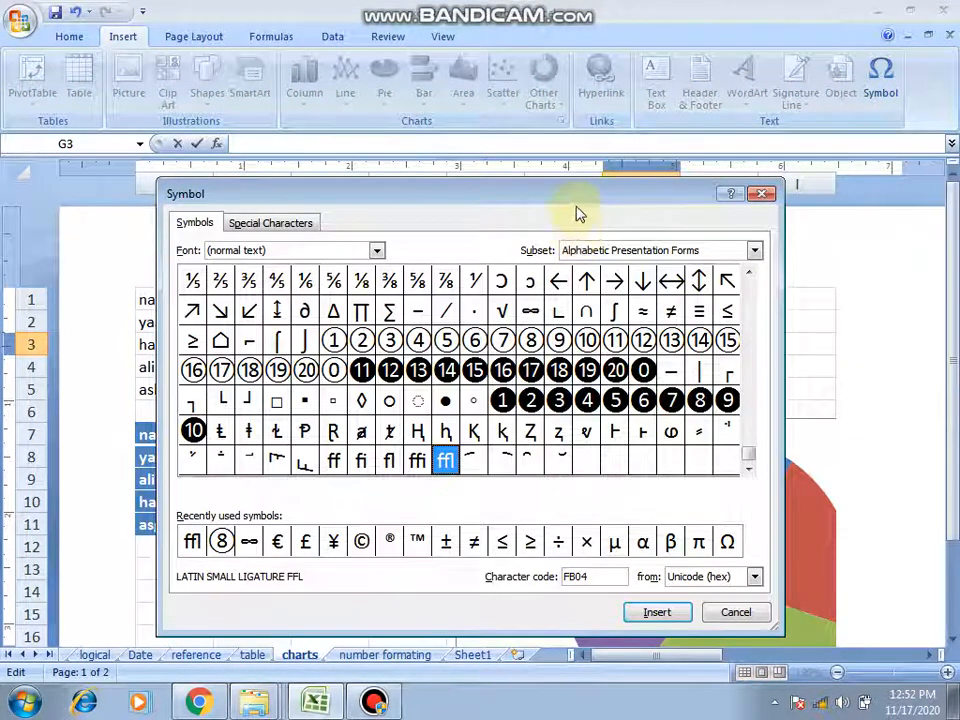
pyautogui.moveTo(577, 208); pyautogui.dragTo(566, 92)
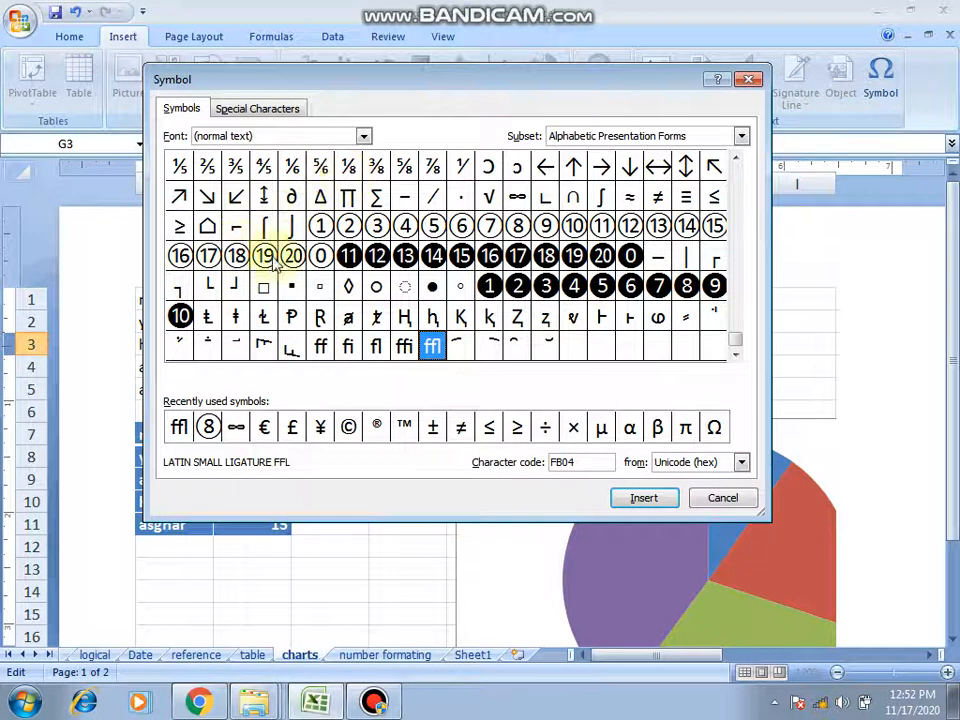
pyautogui.click(180, 200)
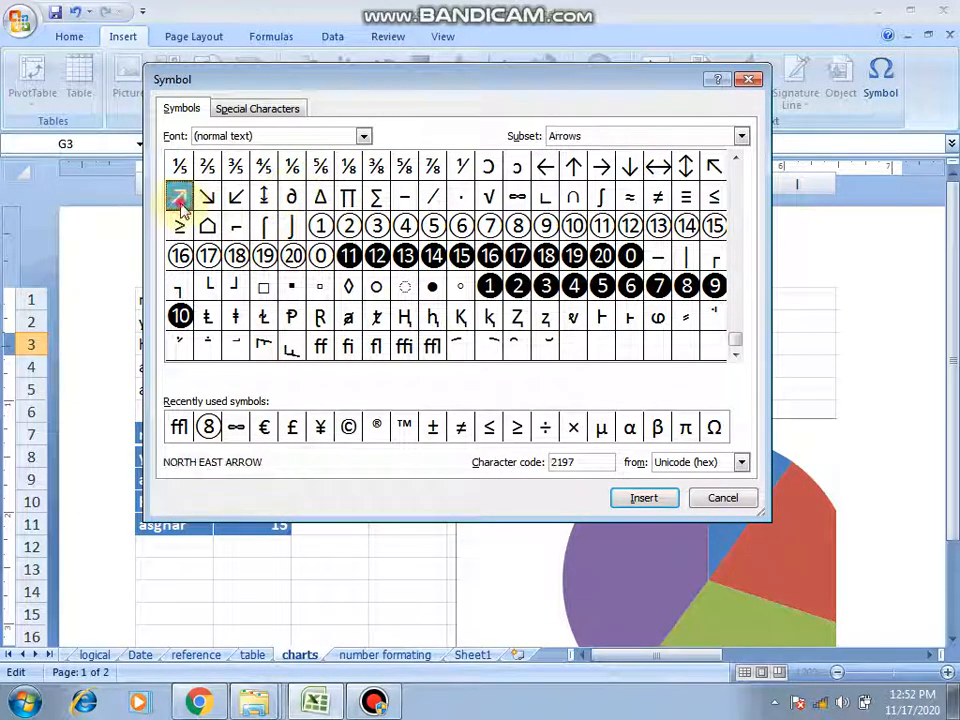
pyautogui.click(647, 500)
pyautogui.click(713, 502)
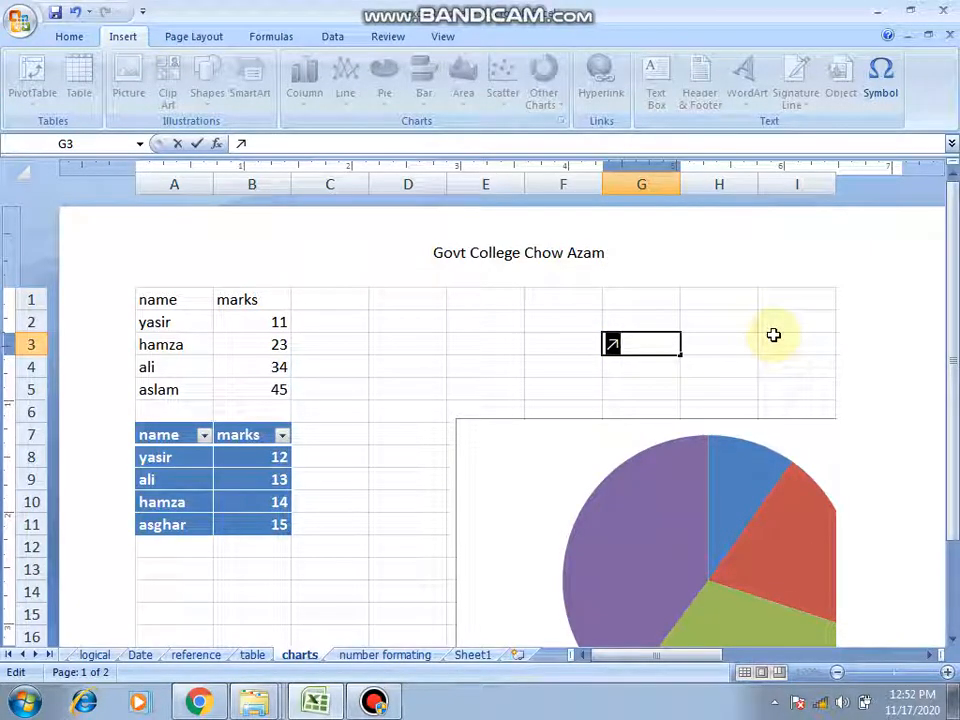
pyautogui.click(695, 345)
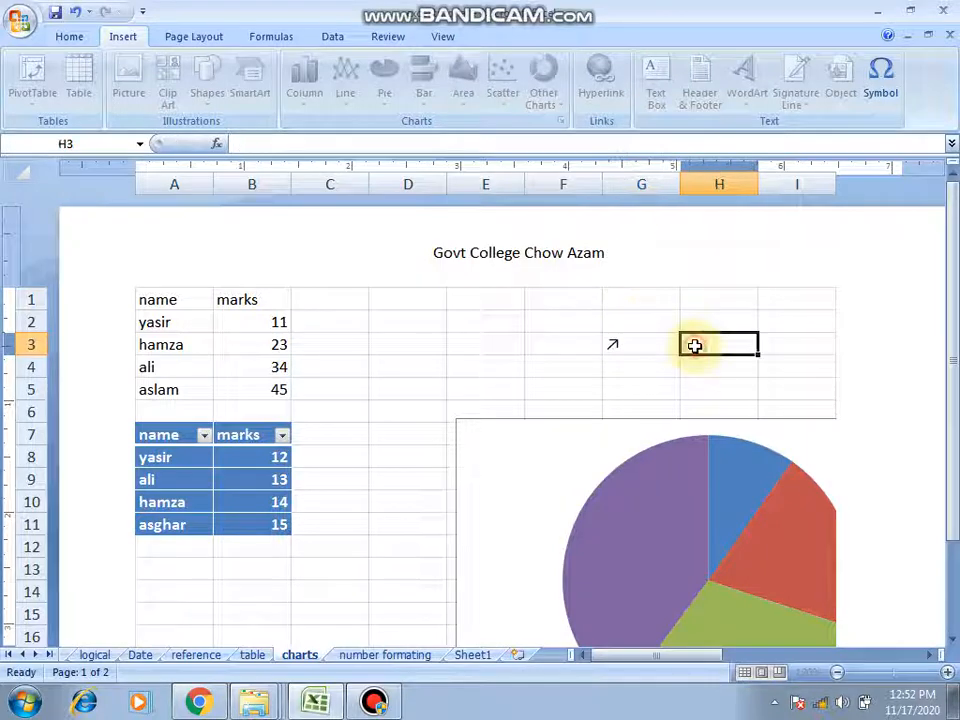
pyautogui.click(636, 342)
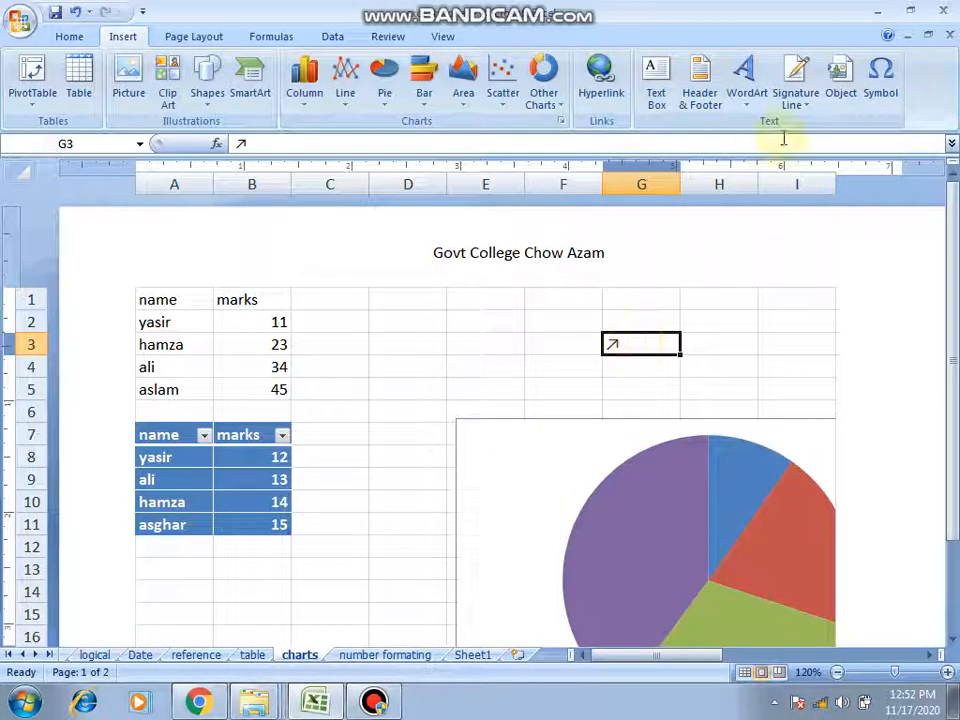
pyautogui.click(877, 80)
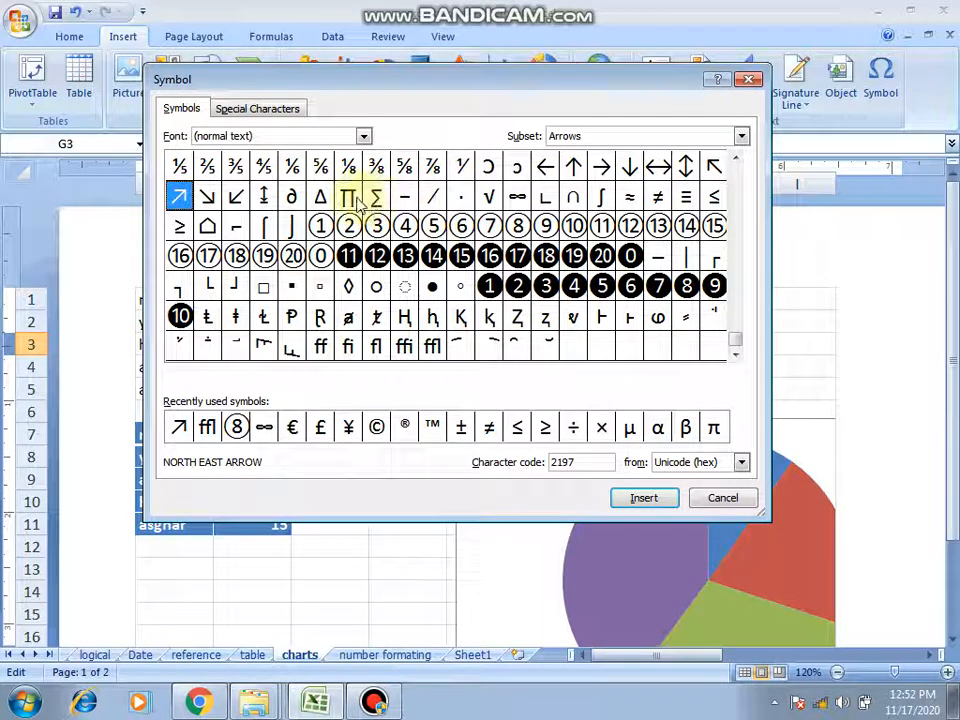
pyautogui.click(714, 317)
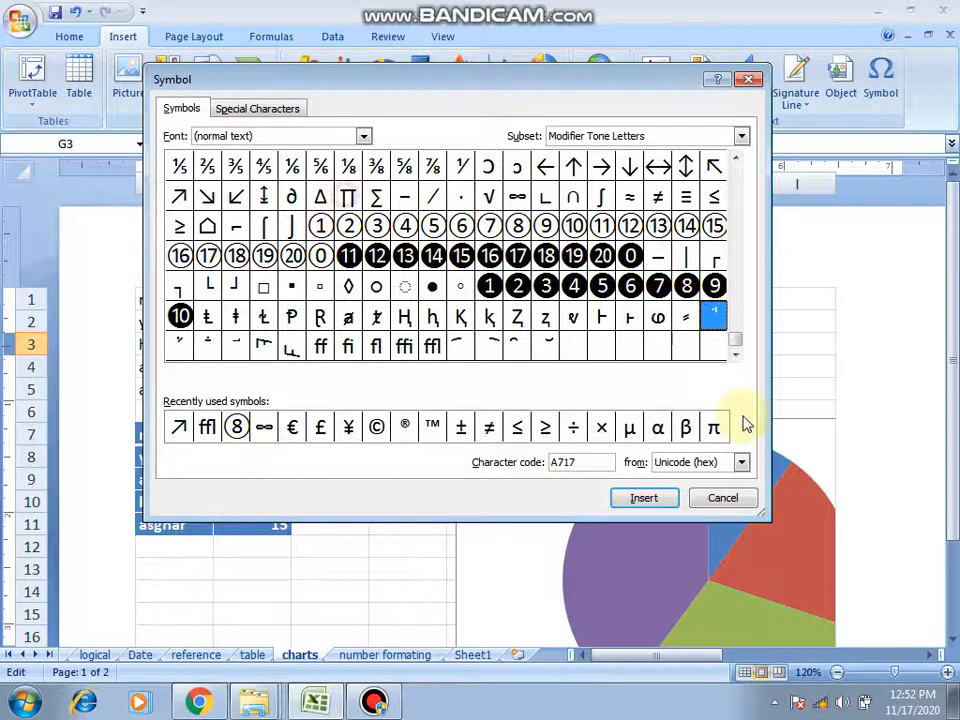
pyautogui.click(727, 503)
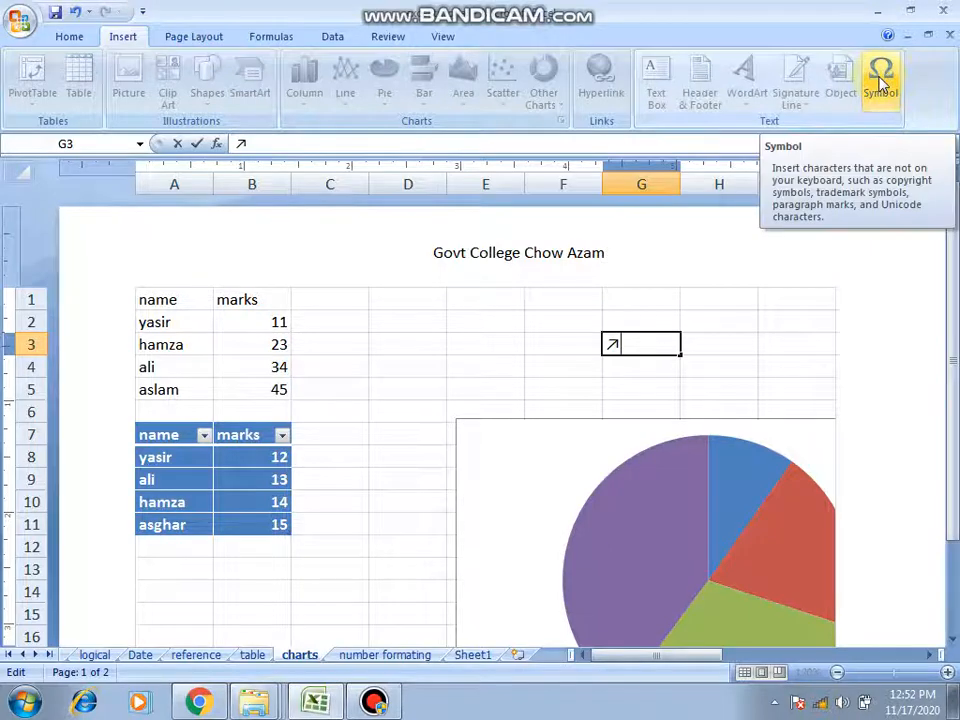
pyautogui.click(737, 343)
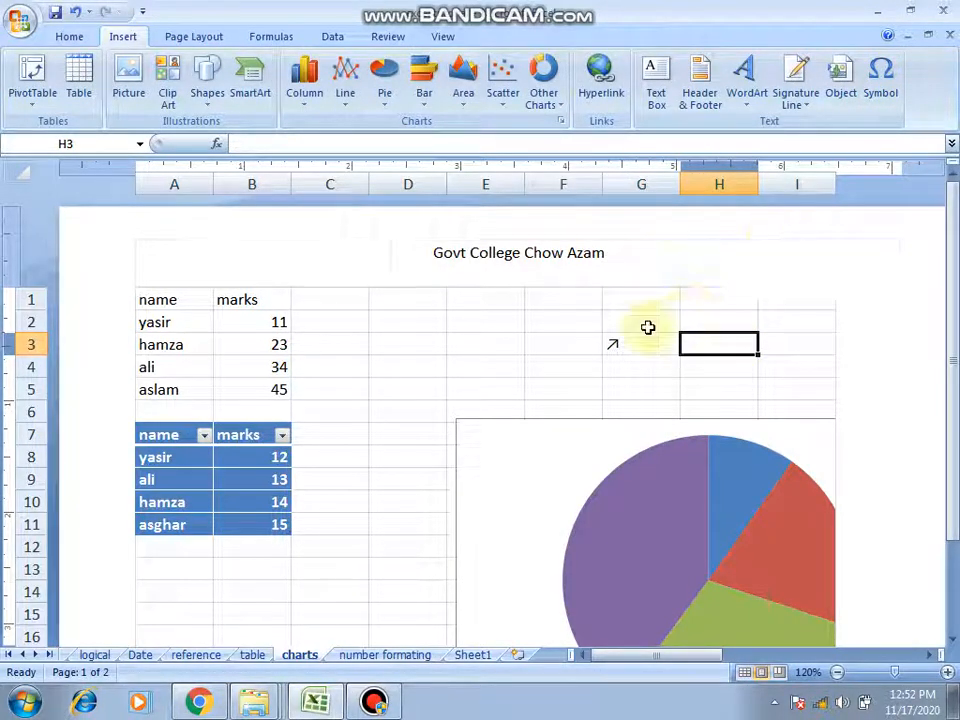
# Step: Open the print preview of the charts sheet to check its header, tables, symbol and pie chart
pyautogui.moveTo(495, 8)
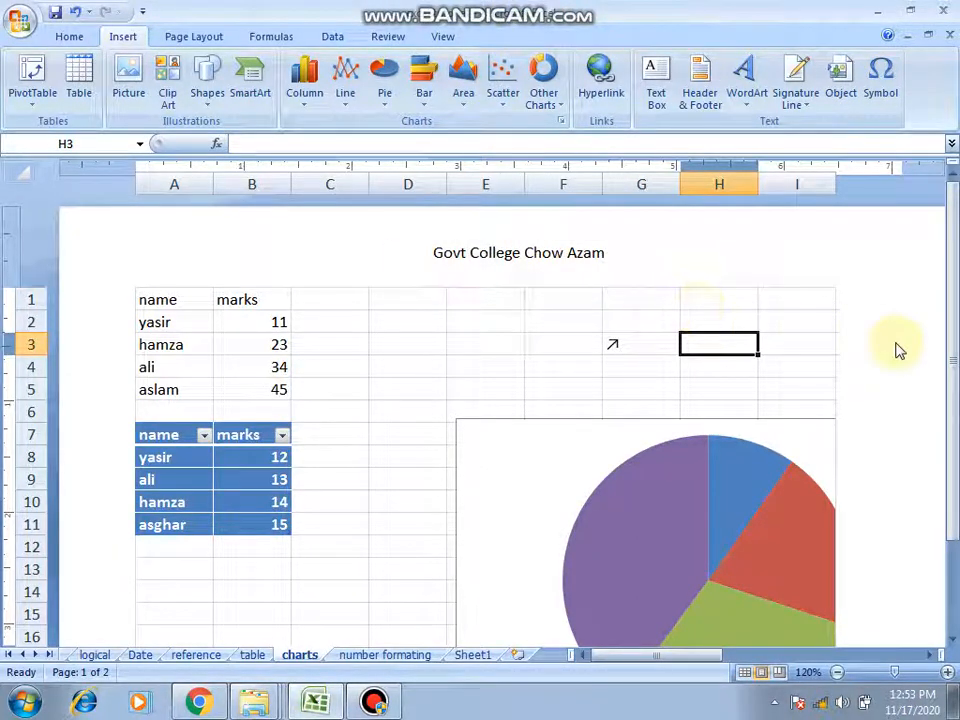
pyautogui.moveTo(943, 285)
pyautogui.mouseDown()
pyautogui.moveTo(943, 364)
pyautogui.moveTo(950, 262)
pyautogui.mouseUp()
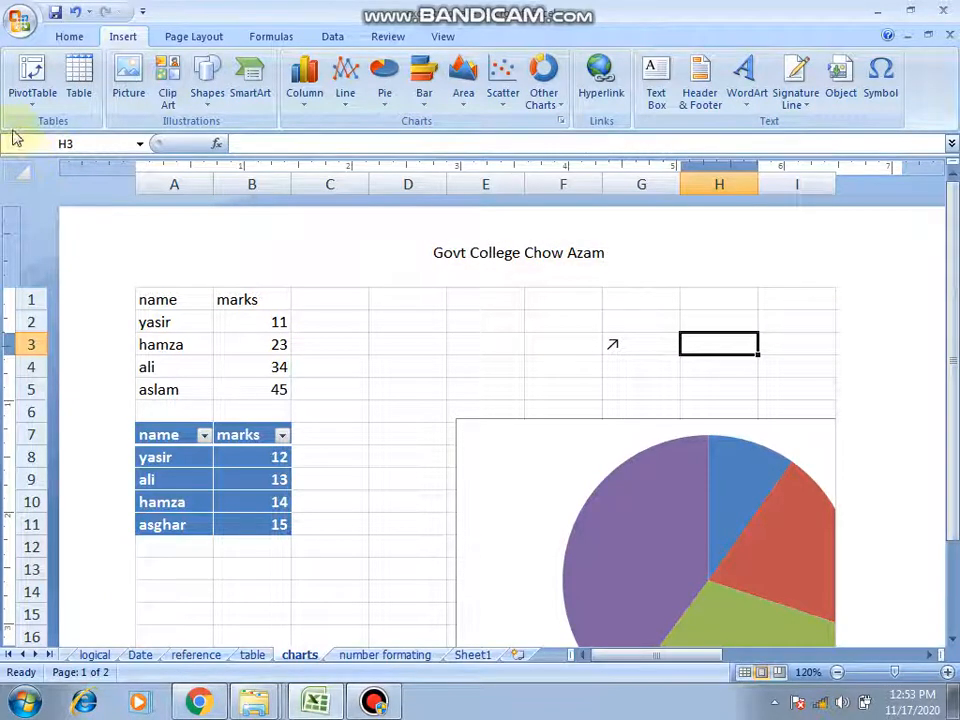
pyautogui.click(18, 24)
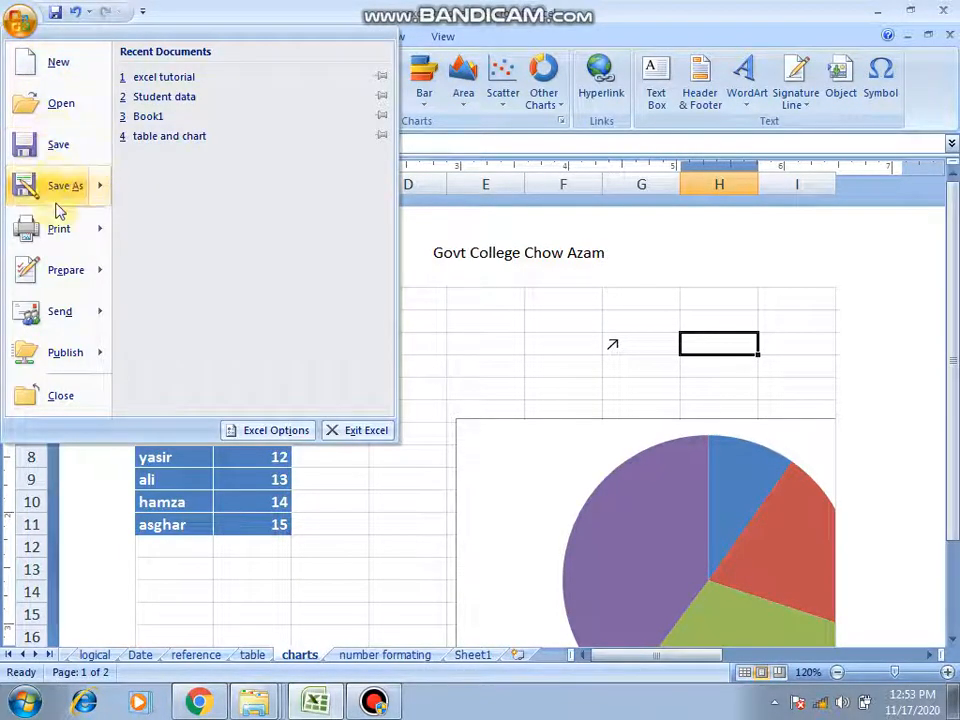
pyautogui.moveTo(86, 229)
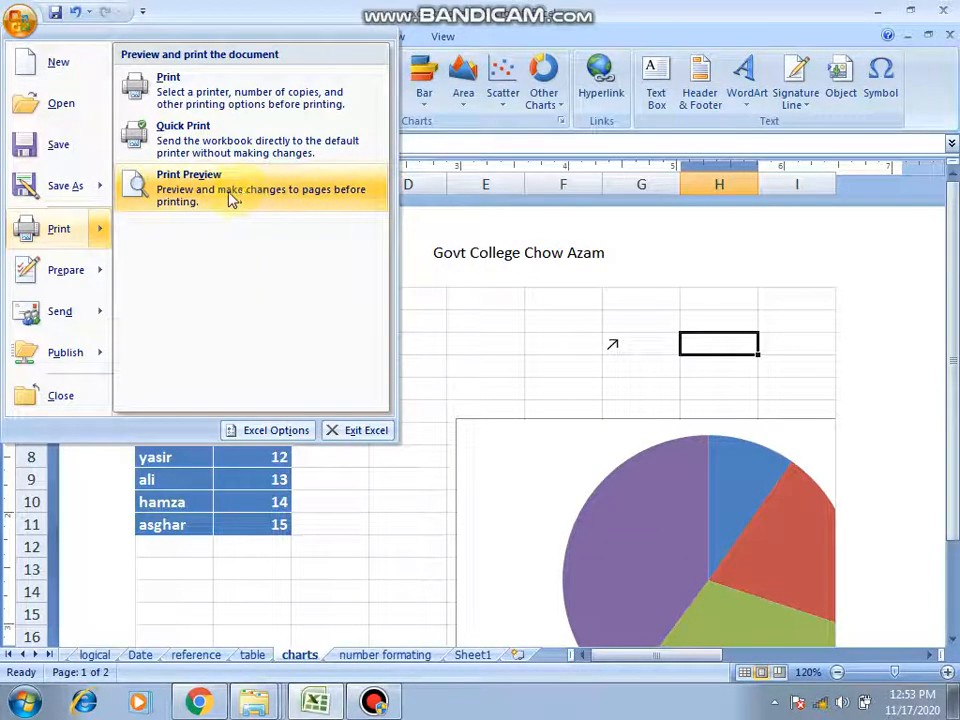
pyautogui.click(14, 22)
pyautogui.click(20, 20)
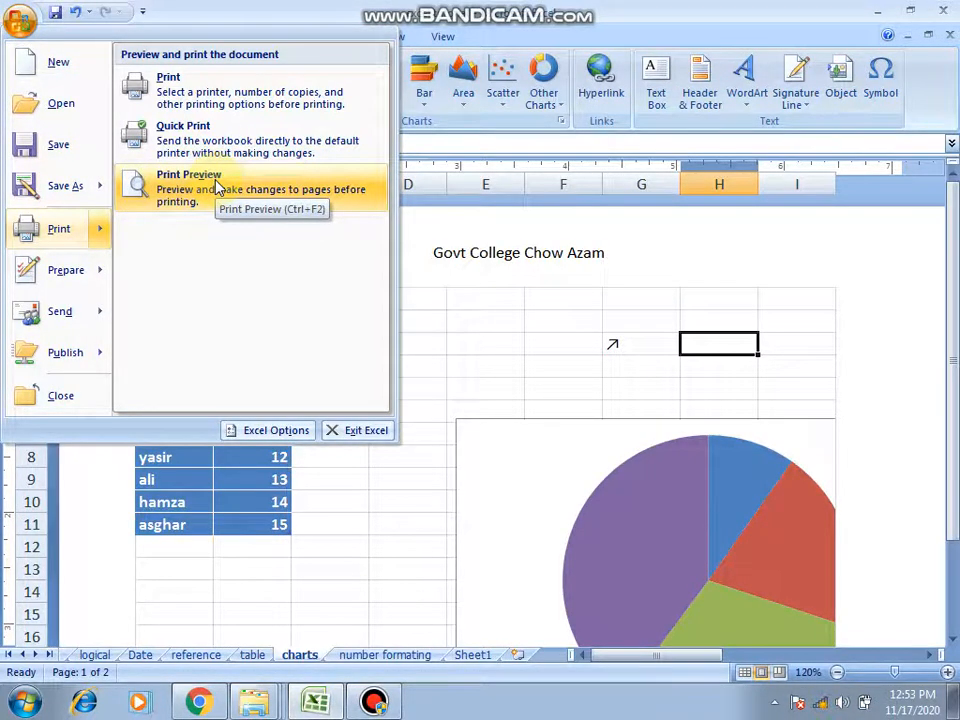
pyautogui.click(218, 188)
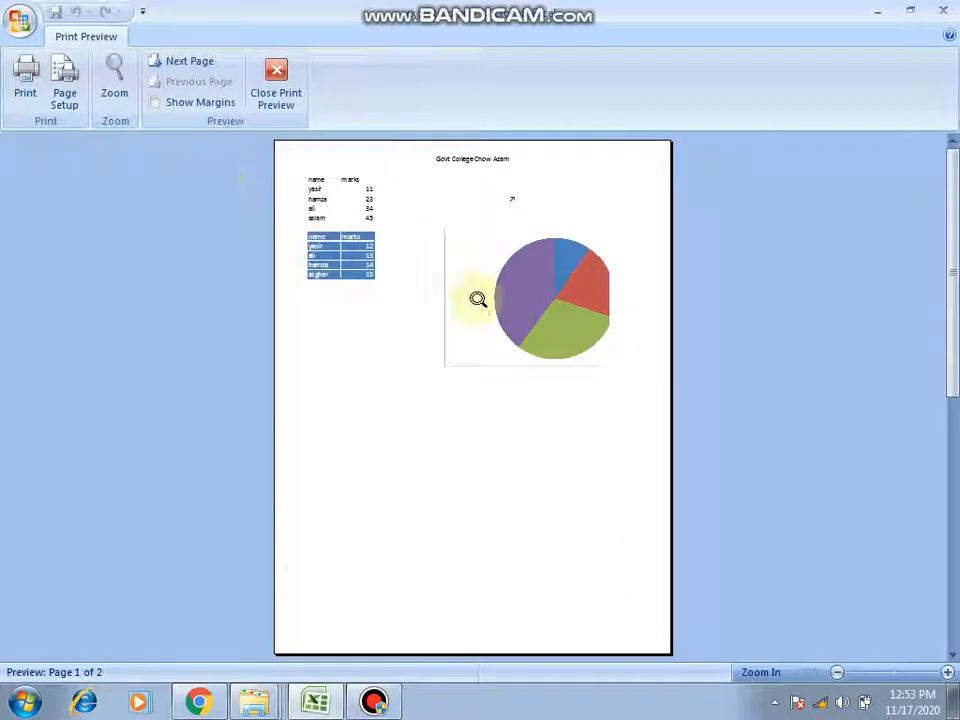